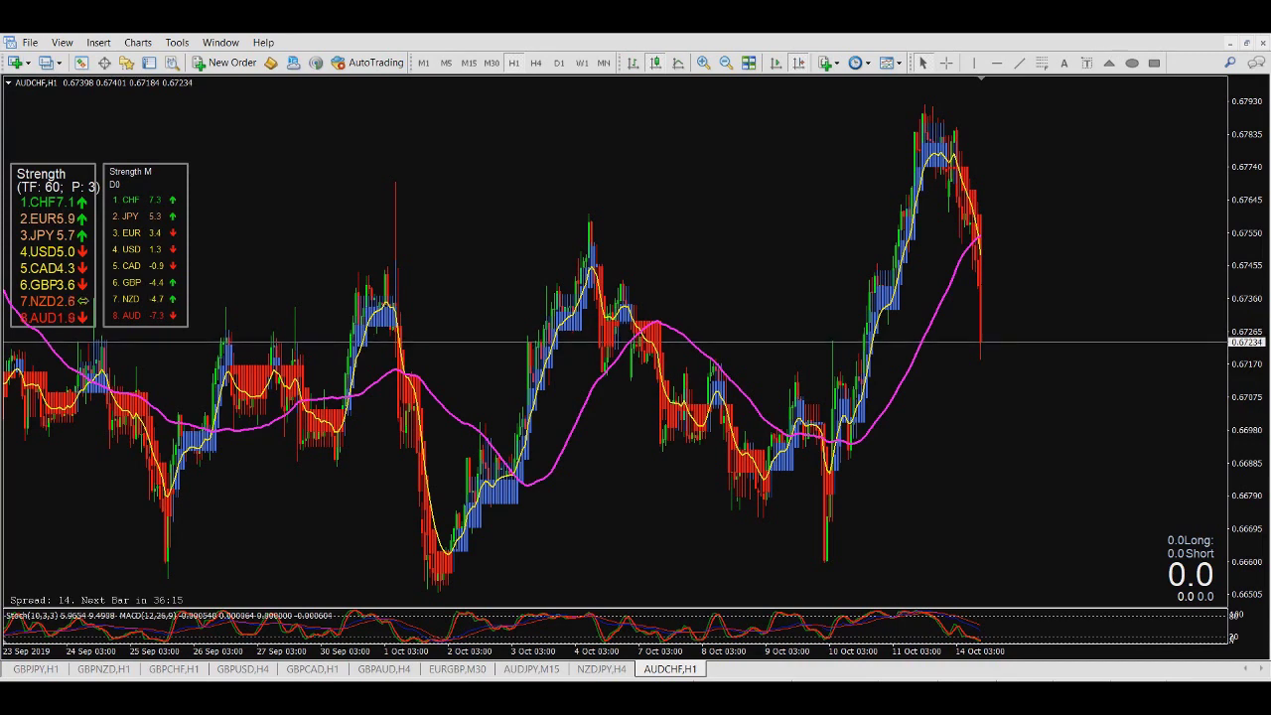
# Draw on-screen arrows and a circle highlighting the Strength and Strength M panels
pyautogui.hotkey('ctrl', 'shift', '1')
pyautogui.moveTo(287, 93)
pyautogui.mouseDown()
pyautogui.moveTo(92, 129)
pyautogui.moveTo(62, 151)
pyautogui.moveTo(88, 147)
pyautogui.mouseUp()
pyautogui.moveTo(342, 129)
pyautogui.mouseDown()
pyautogui.moveTo(183, 147)
pyautogui.moveTo(194, 136)
pyautogui.moveTo(199, 157)
pyautogui.mouseUp()
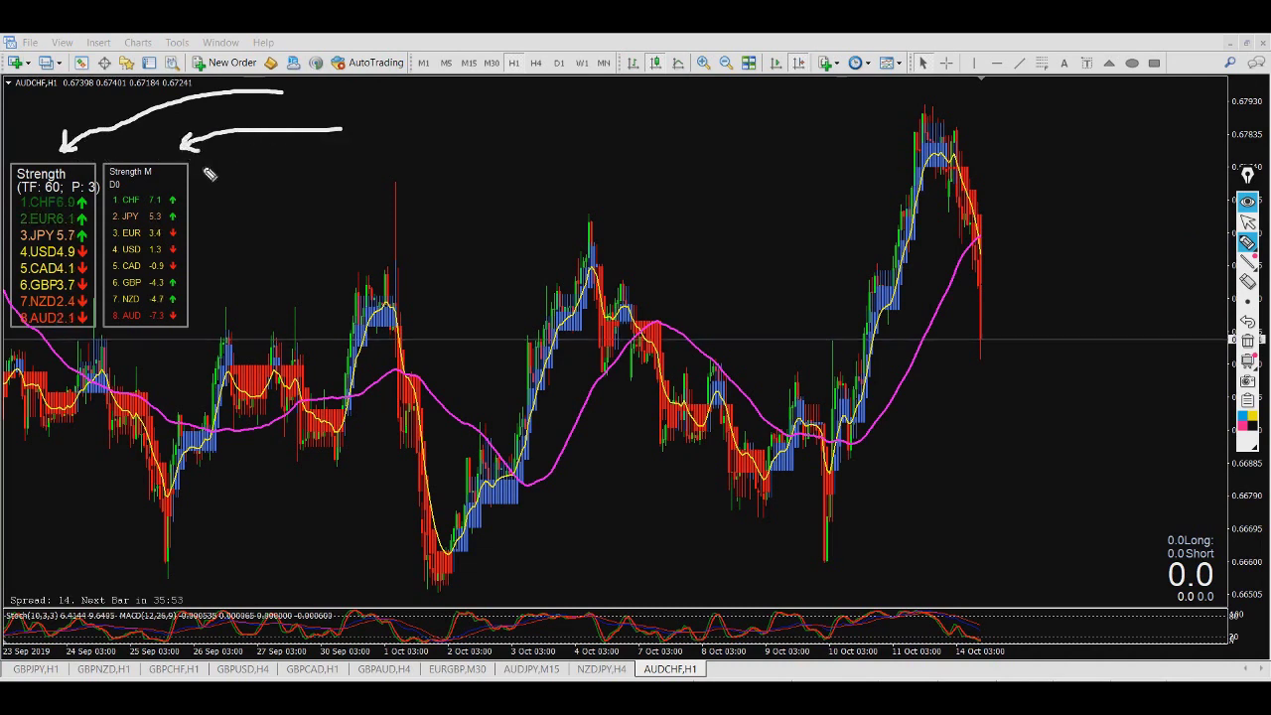
pyautogui.moveTo(165, 147)
pyautogui.mouseDown()
pyautogui.moveTo(195, 162)
pyautogui.moveTo(225, 274)
pyautogui.moveTo(168, 338)
pyautogui.moveTo(115, 339)
pyautogui.moveTo(99, 315)
pyautogui.moveTo(93, 210)
pyautogui.moveTo(105, 161)
pyautogui.moveTo(174, 147)
pyautogui.mouseUp()
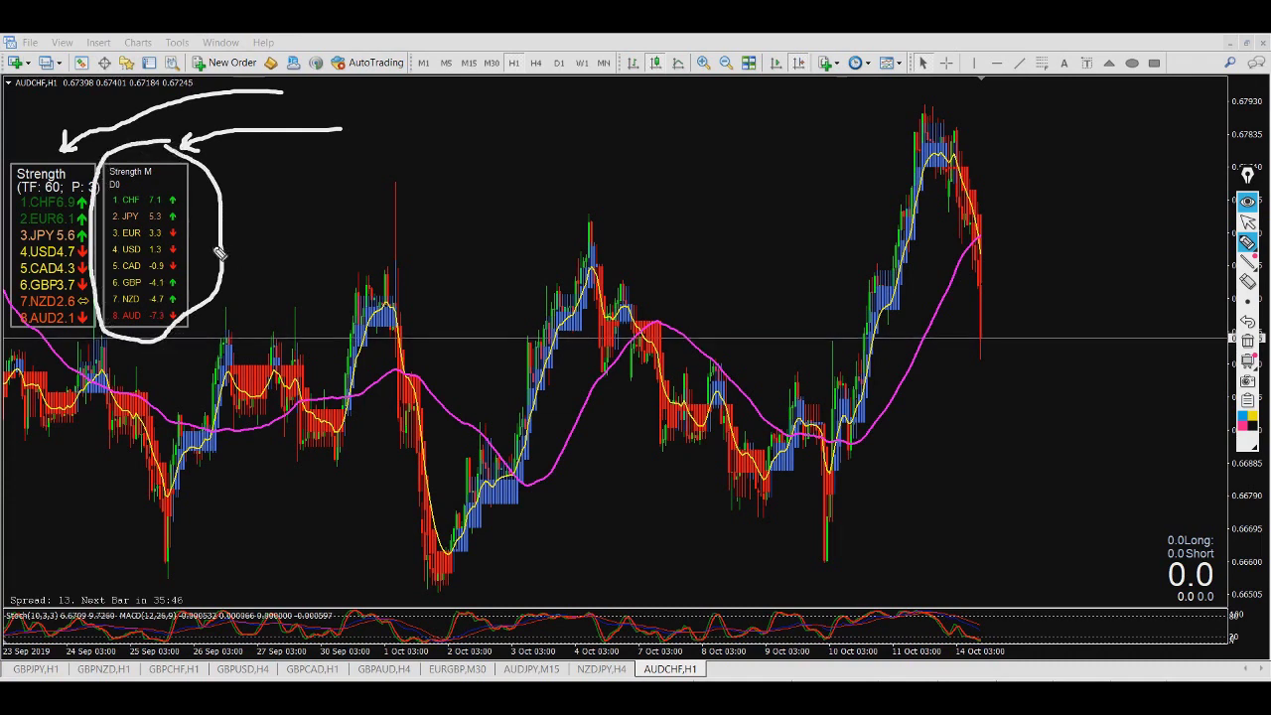
pyautogui.moveTo(334, 159)
pyautogui.mouseDown()
pyautogui.moveTo(210, 194)
pyautogui.moveTo(218, 205)
pyautogui.mouseUp()
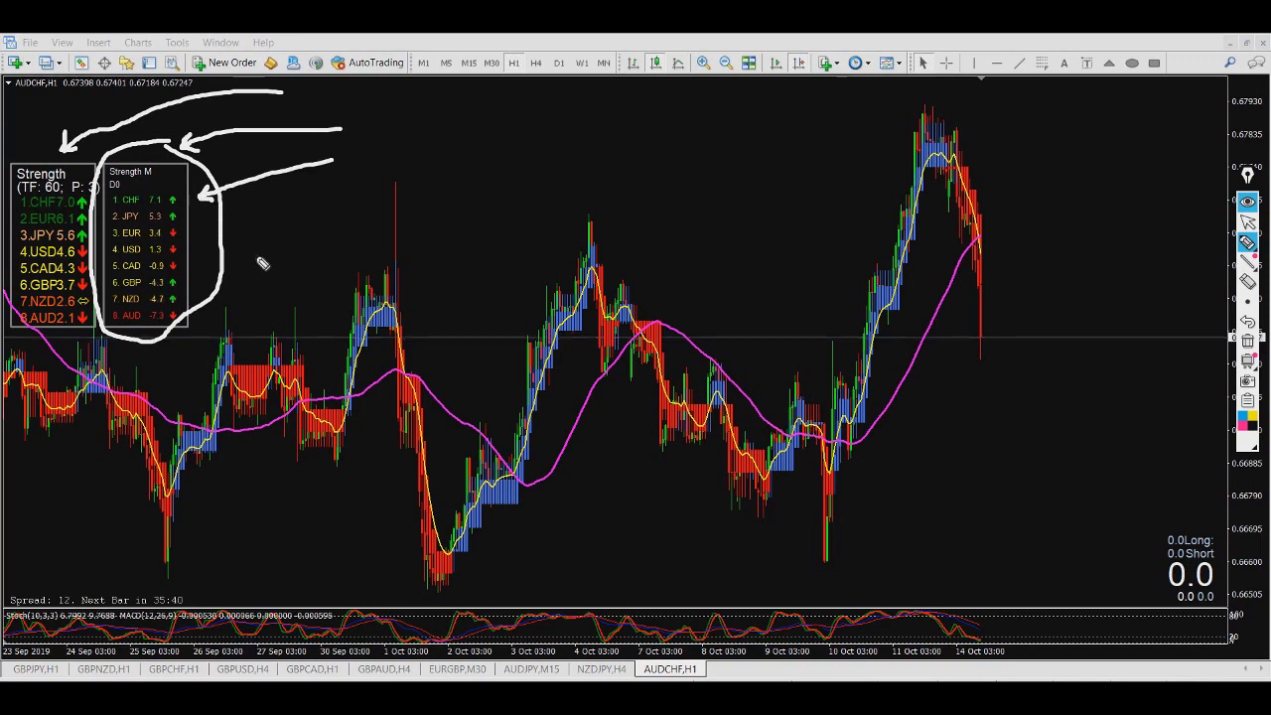
pyautogui.moveTo(312, 268)
pyautogui.mouseDown()
pyautogui.moveTo(195, 320)
pyautogui.moveTo(211, 330)
pyautogui.mouseUp()
pyautogui.moveTo(57, 94); pyautogui.dragTo(45, 132)
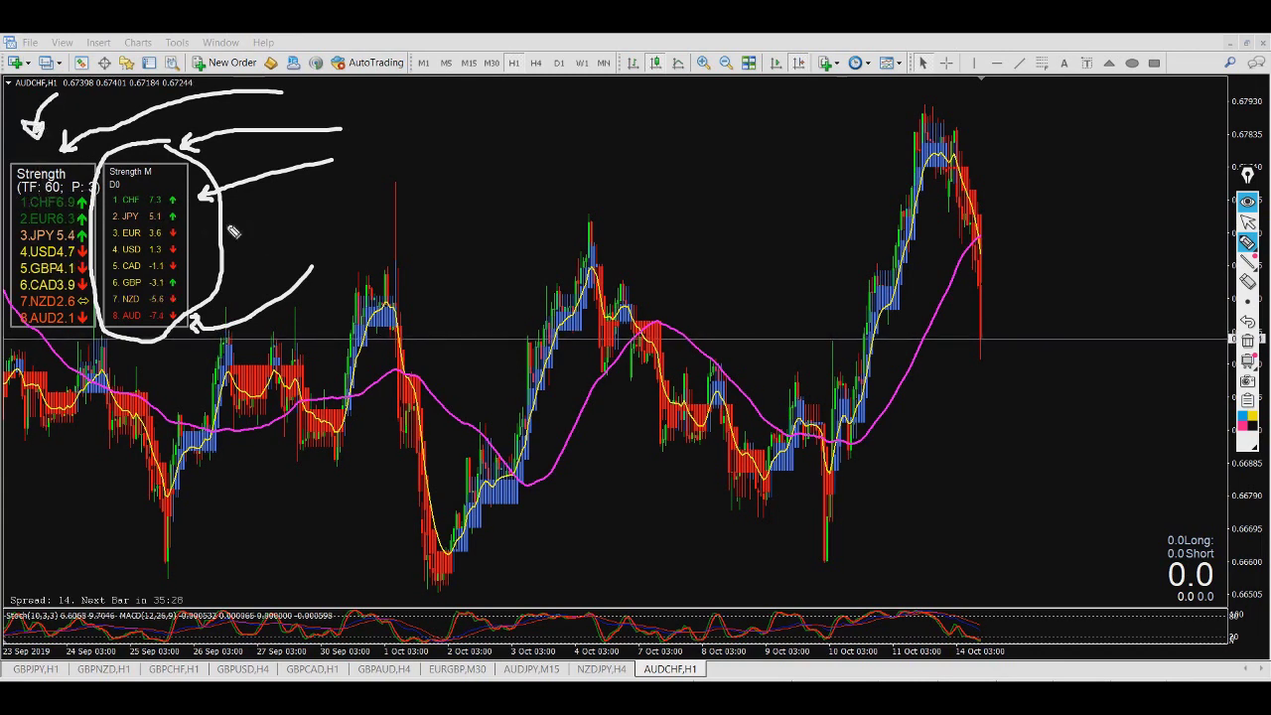
# Clear the drawings, point arrows at the Strength panel's TF 60 setting, then exit drawing mode
pyautogui.click(1248, 341)
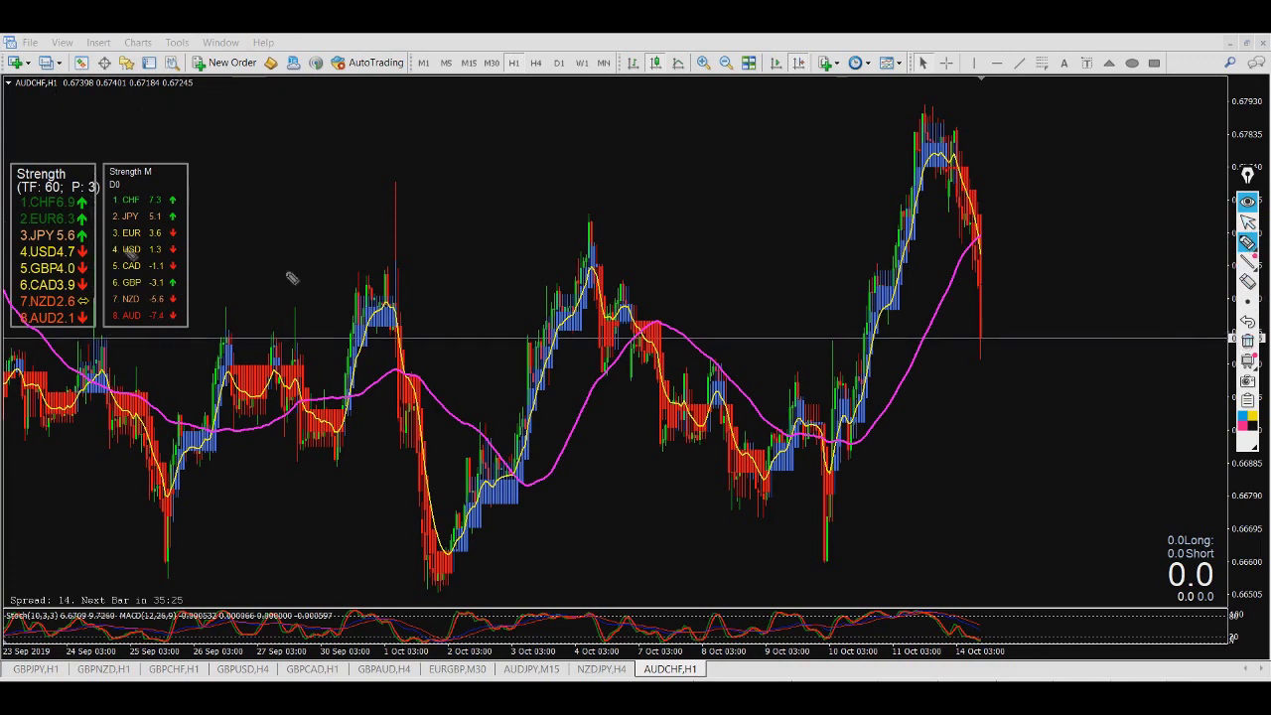
pyautogui.moveTo(48, 99); pyautogui.dragTo(46, 147)
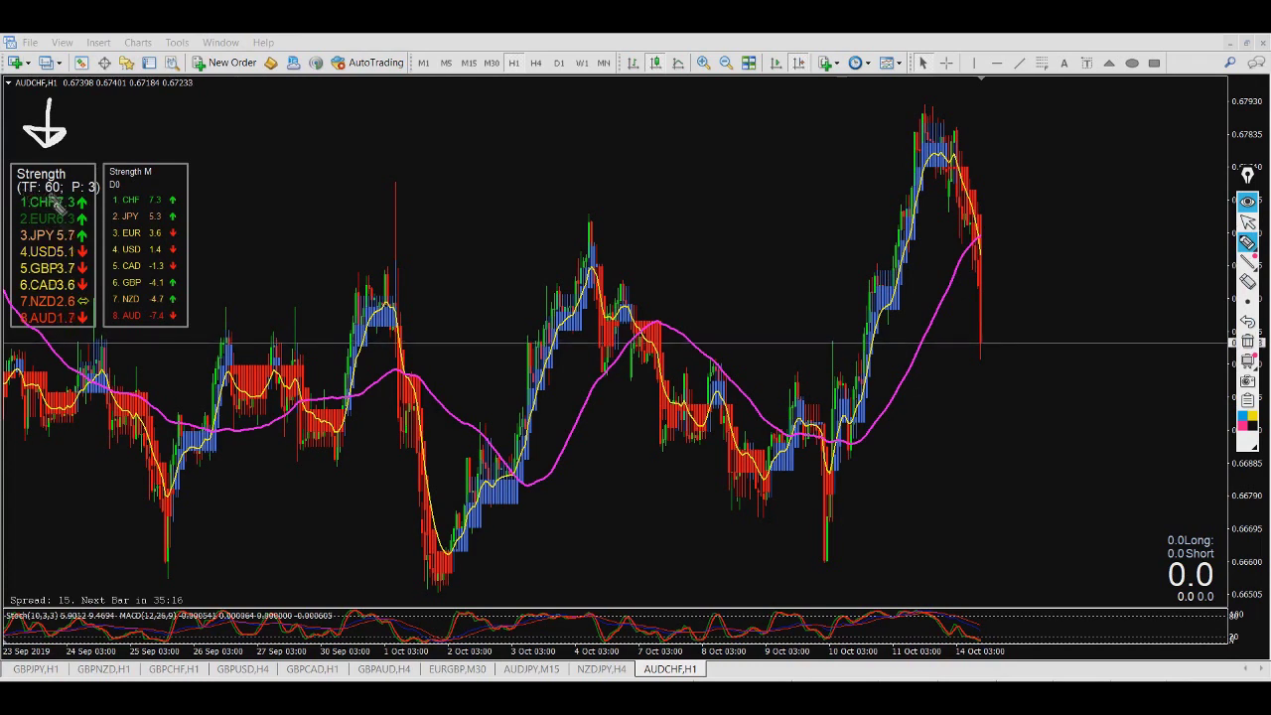
pyautogui.moveTo(142, 102); pyautogui.dragTo(70, 182)
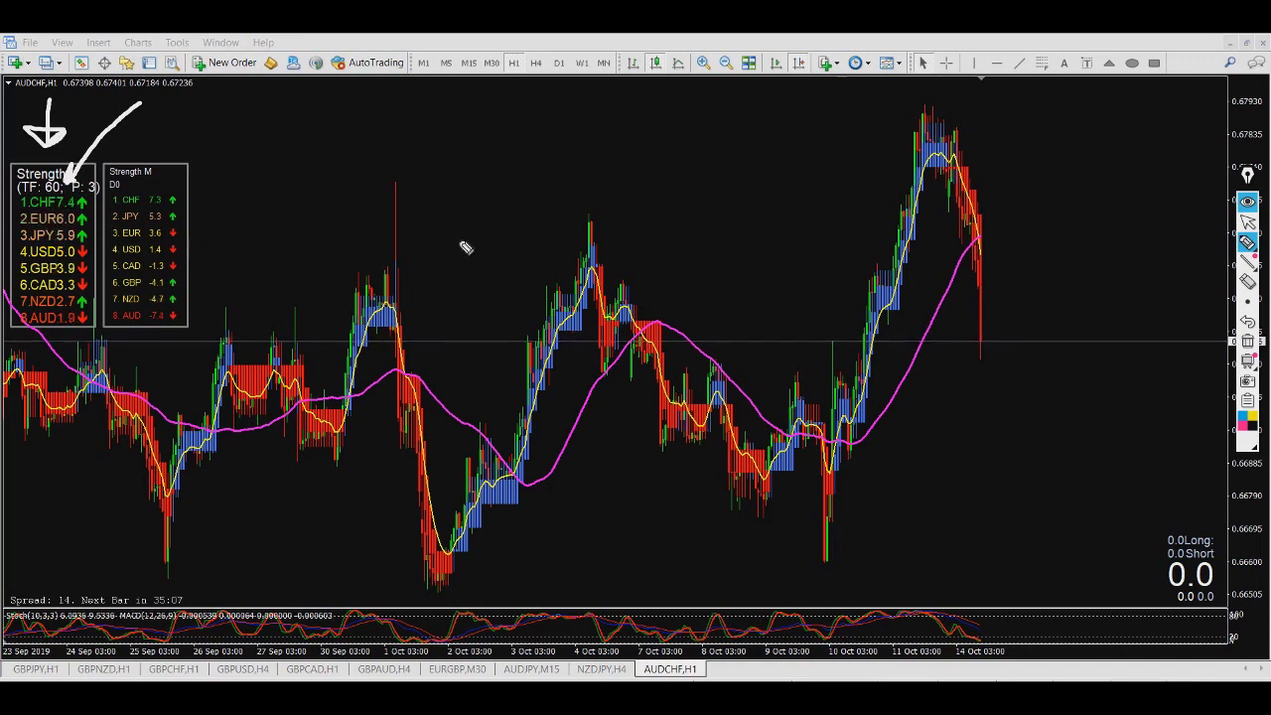
pyautogui.click(1249, 341)
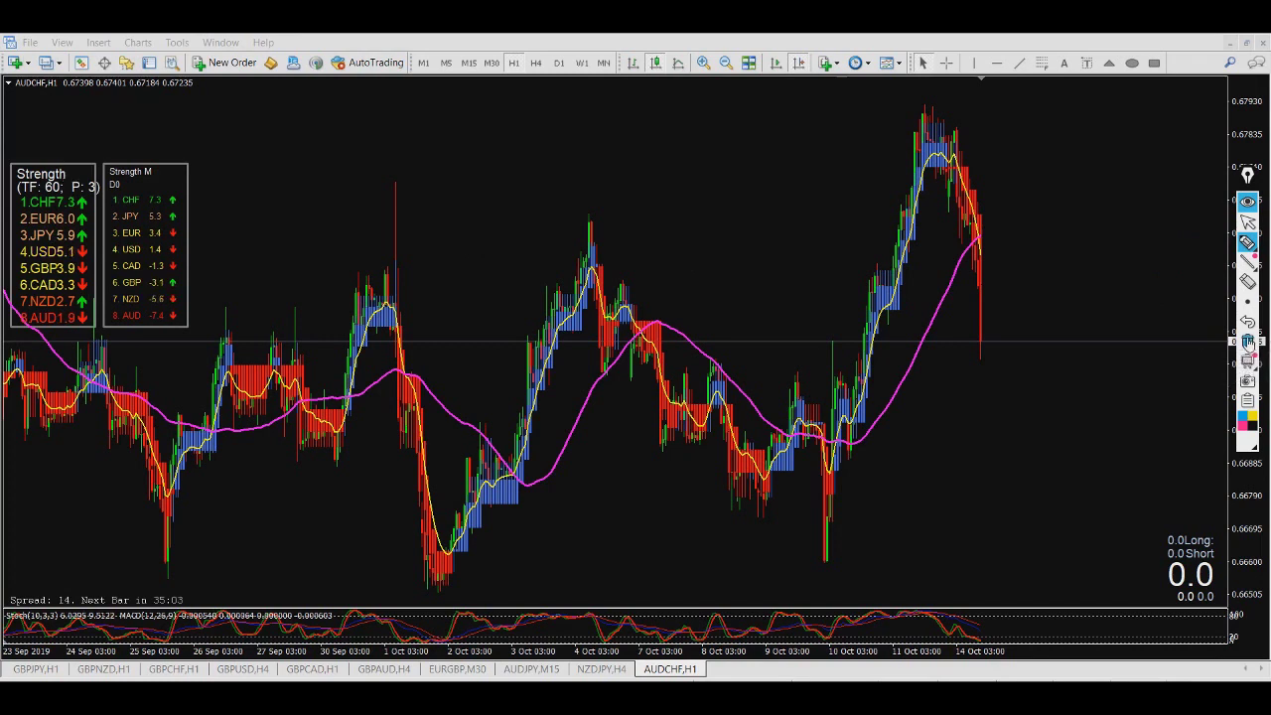
pyautogui.click(1249, 221)
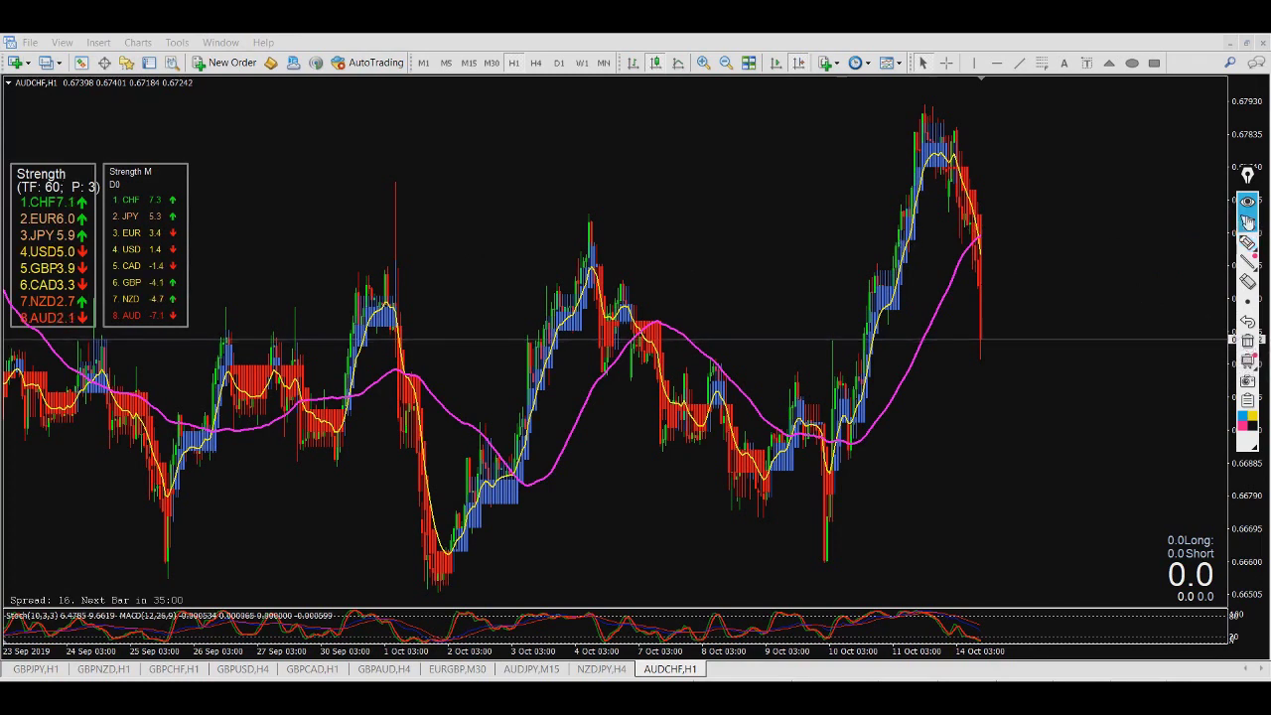
# Set CM_Strength_TF_V1's TF_1 input to 240 from the chart's Indicators List
pyautogui.rightClick(329, 123)
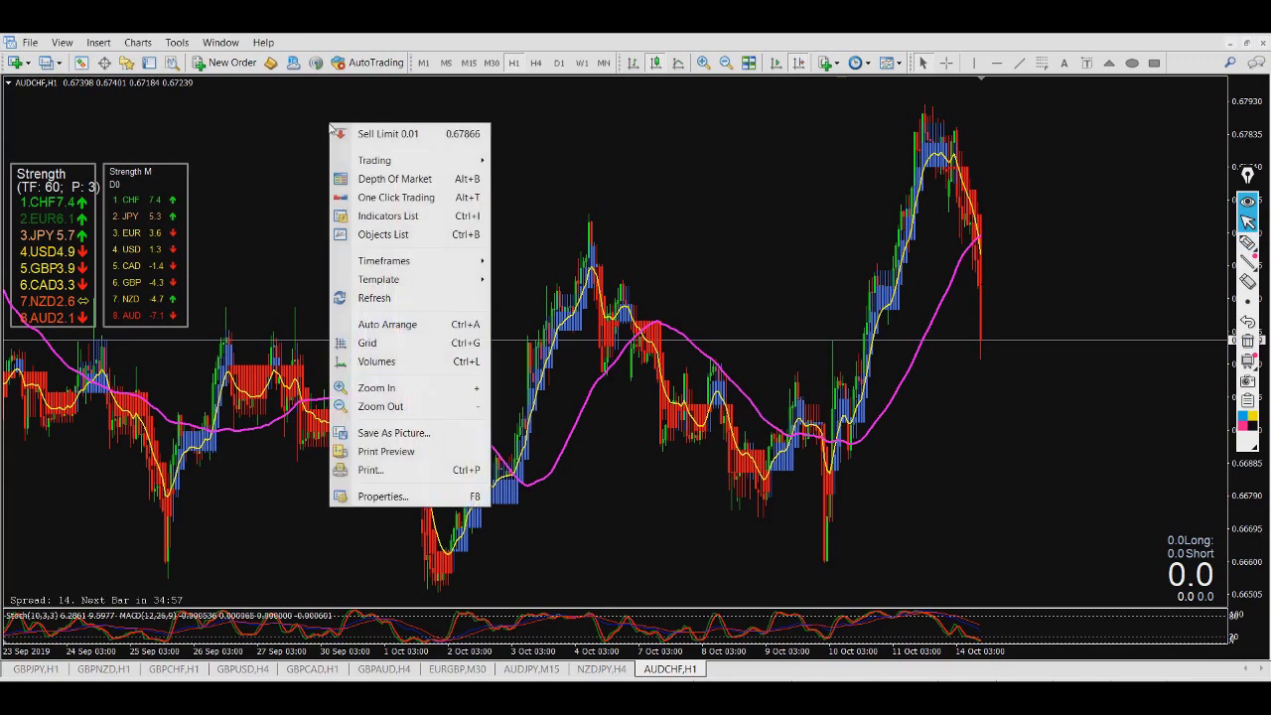
pyautogui.click(388, 216)
pyautogui.moveTo(806, 177); pyautogui.dragTo(605, 165)
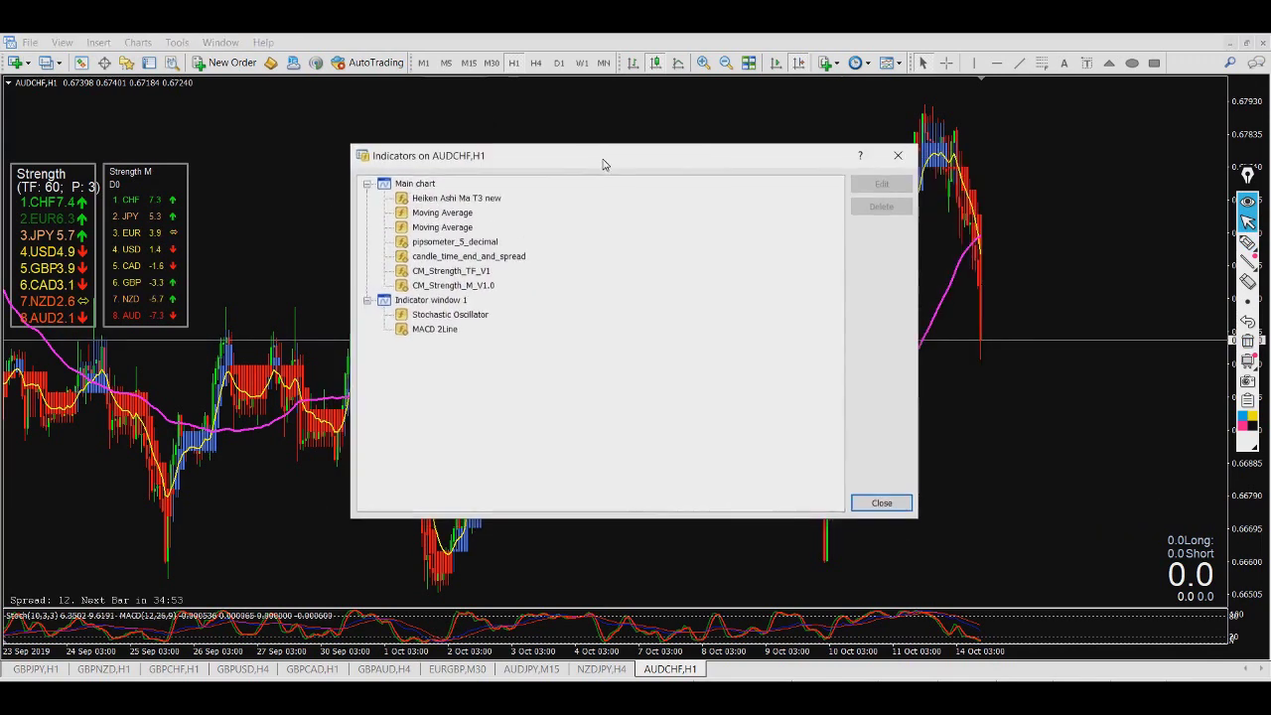
pyautogui.doubleClick(437, 271)
pyautogui.moveTo(803, 162); pyautogui.dragTo(609, 134)
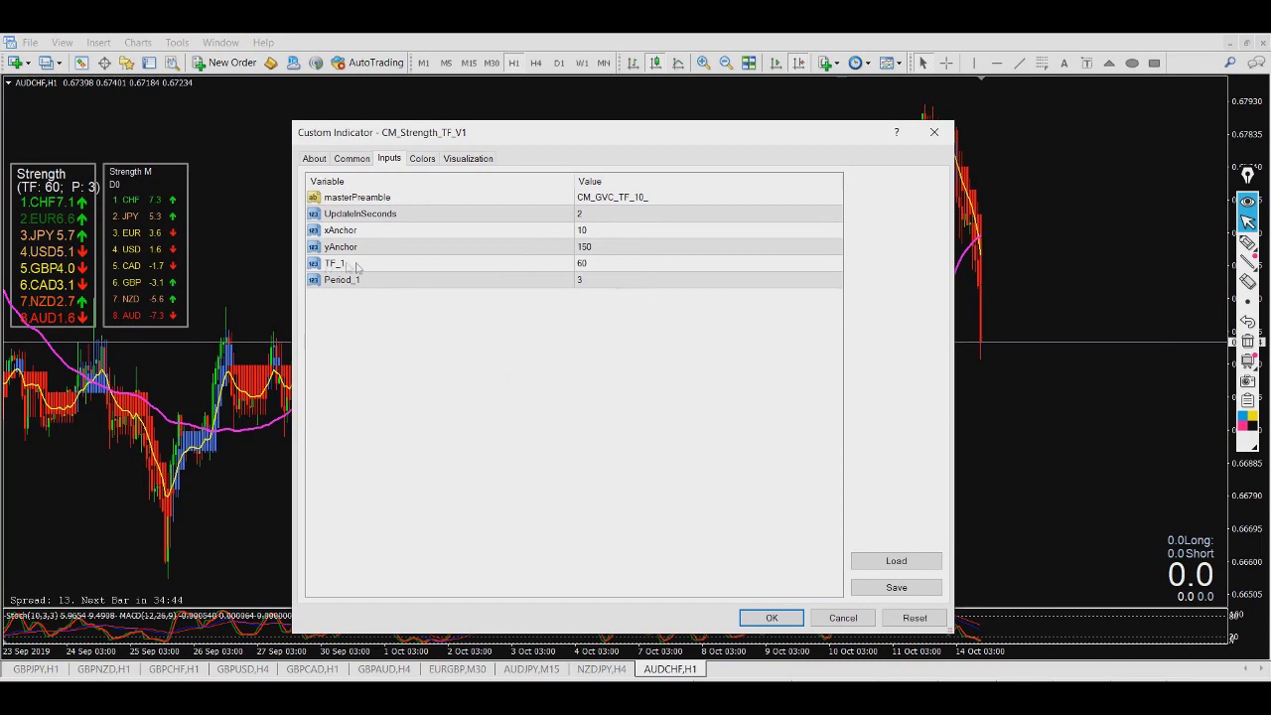
pyautogui.doubleClick(616, 262)
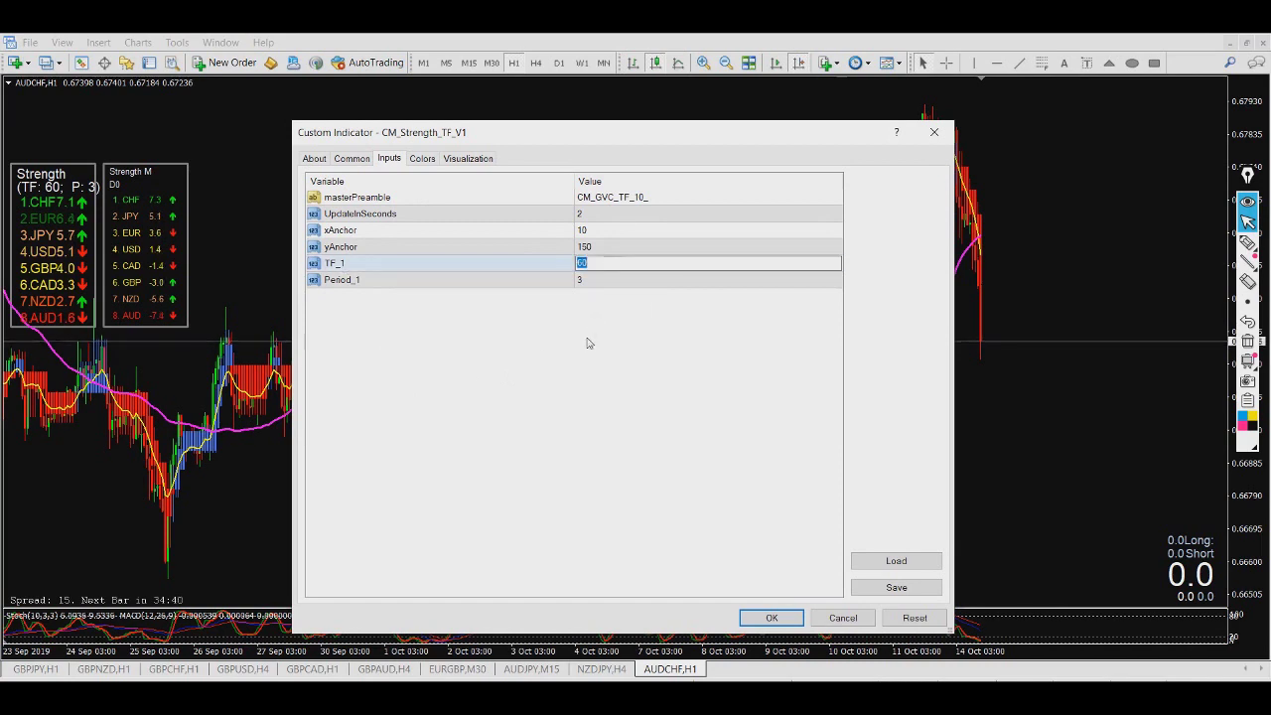
pyautogui.write('240')
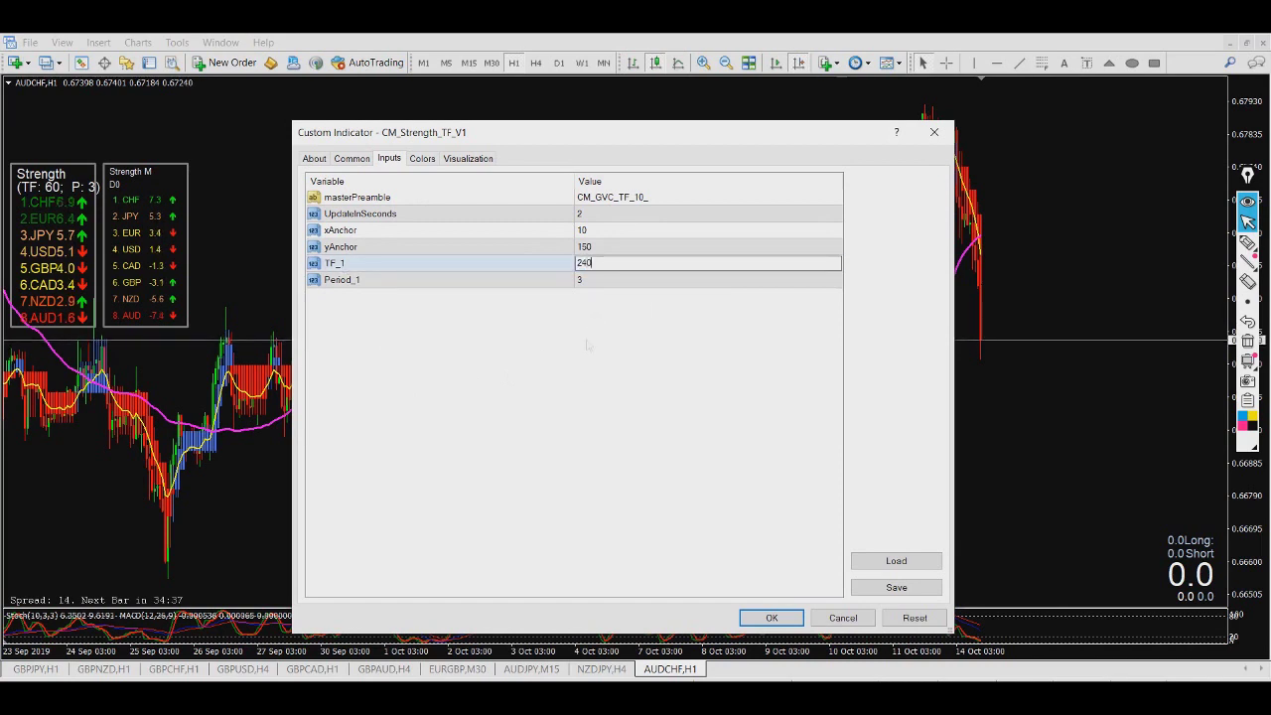
pyautogui.click(582, 373)
pyautogui.click(767, 618)
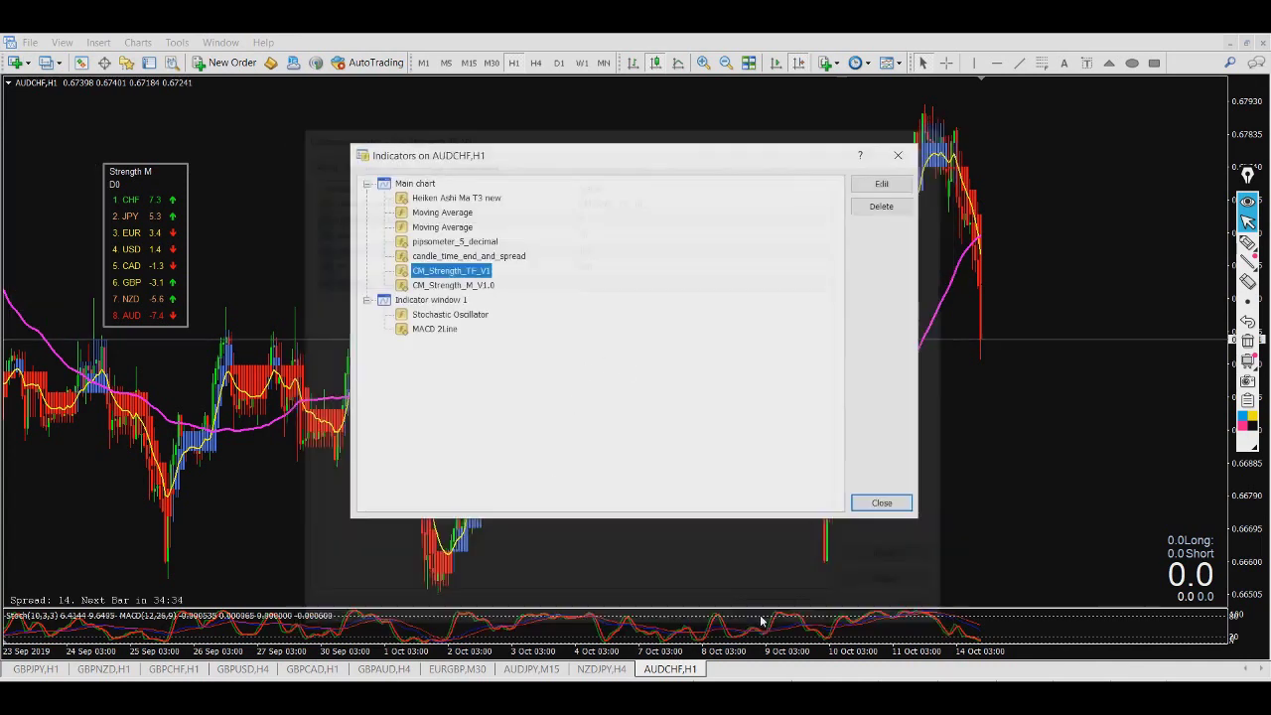
pyautogui.click(874, 507)
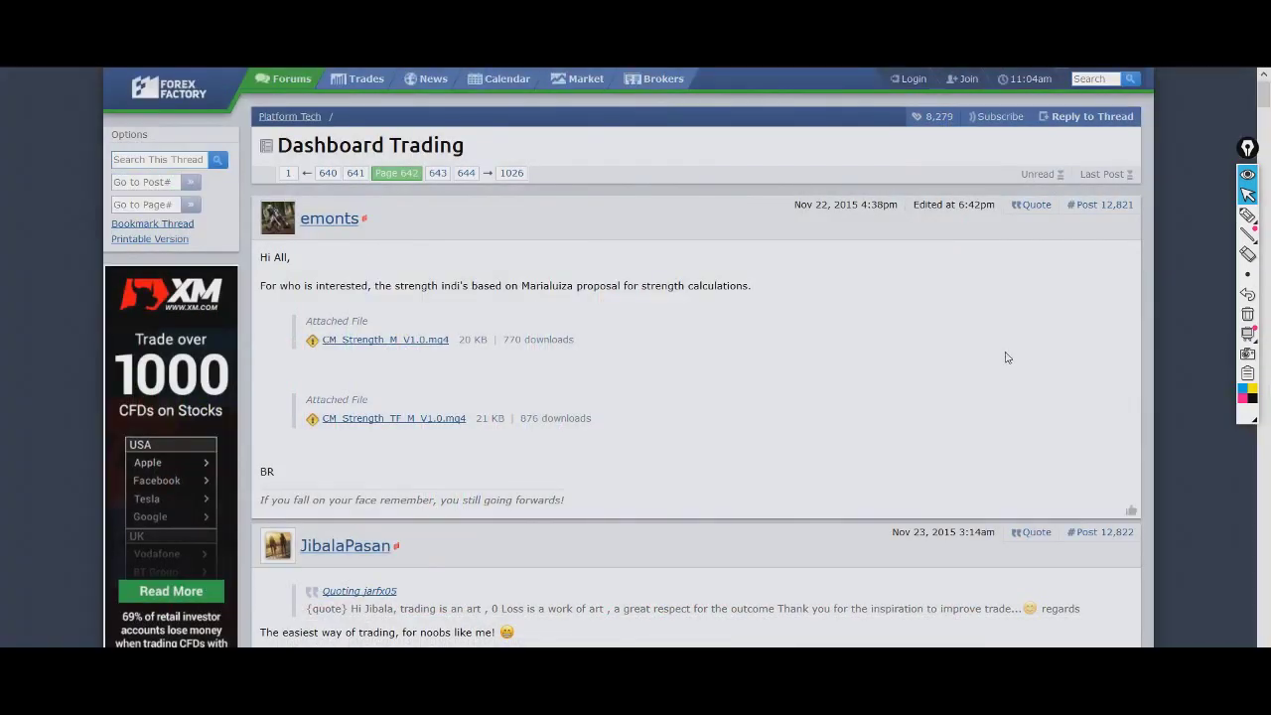
# Start downloading the CM_Strength_M_V1.0.mq4 attachment, then cancel it without saving
pyautogui.moveTo(305, 226)
pyautogui.click(375, 343)
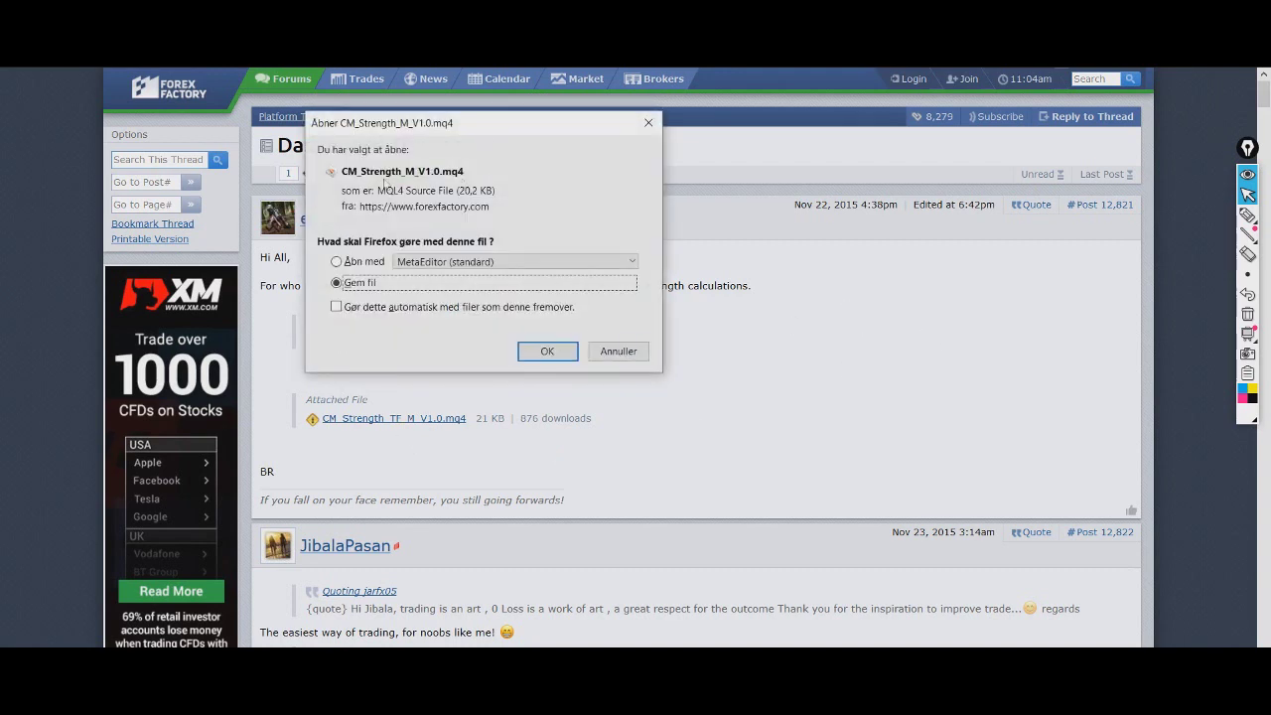
pyautogui.click(652, 121)
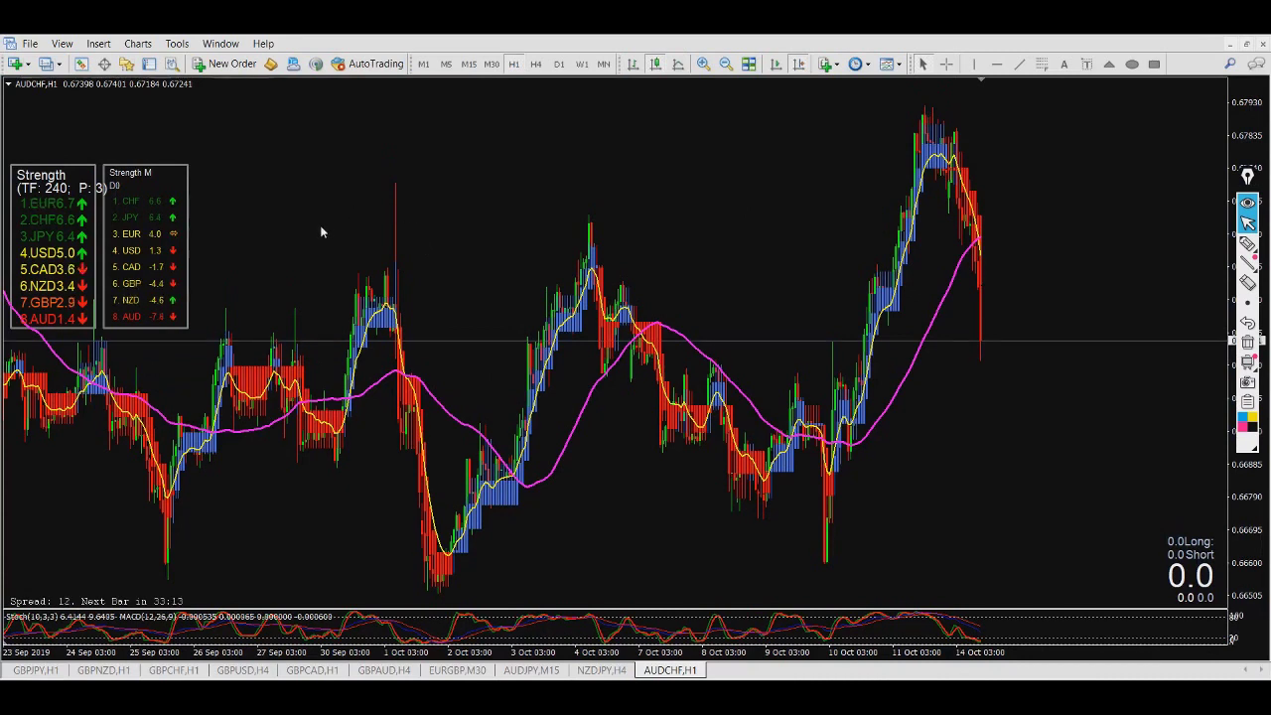
# Open MetaTrader 4's data folder from the File menu
pyautogui.click(29, 43)
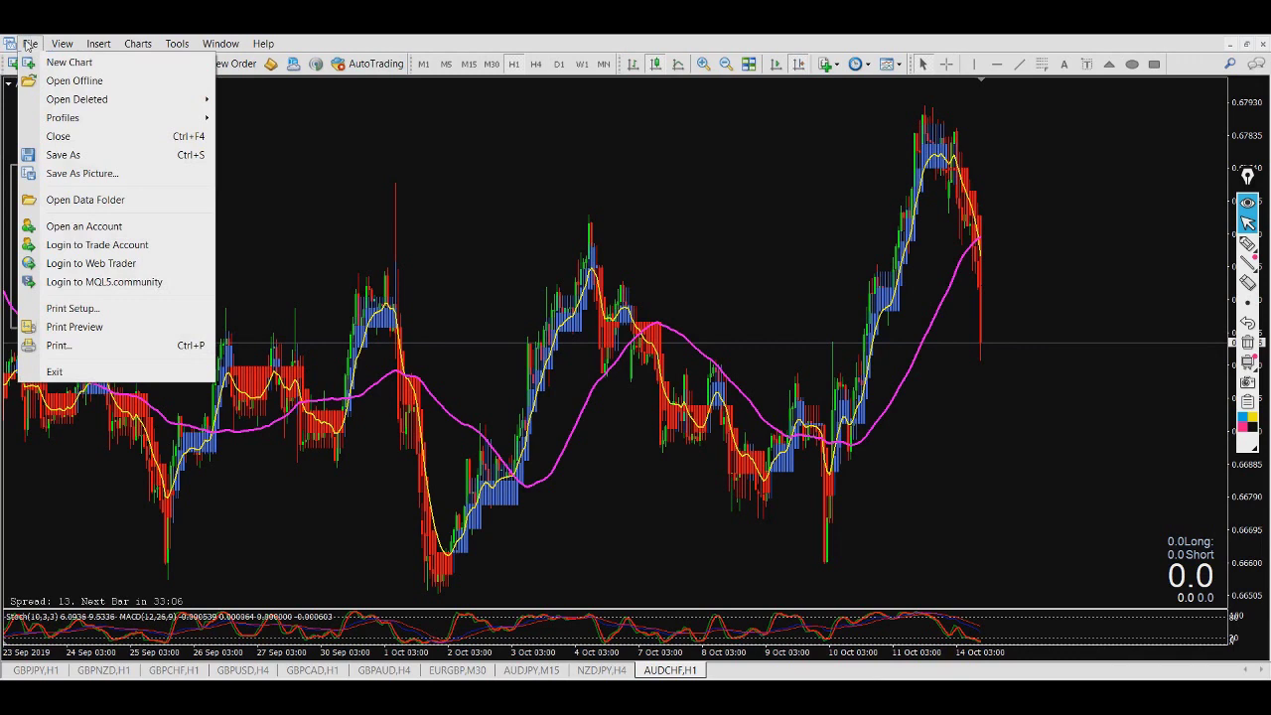
pyautogui.click(199, 200)
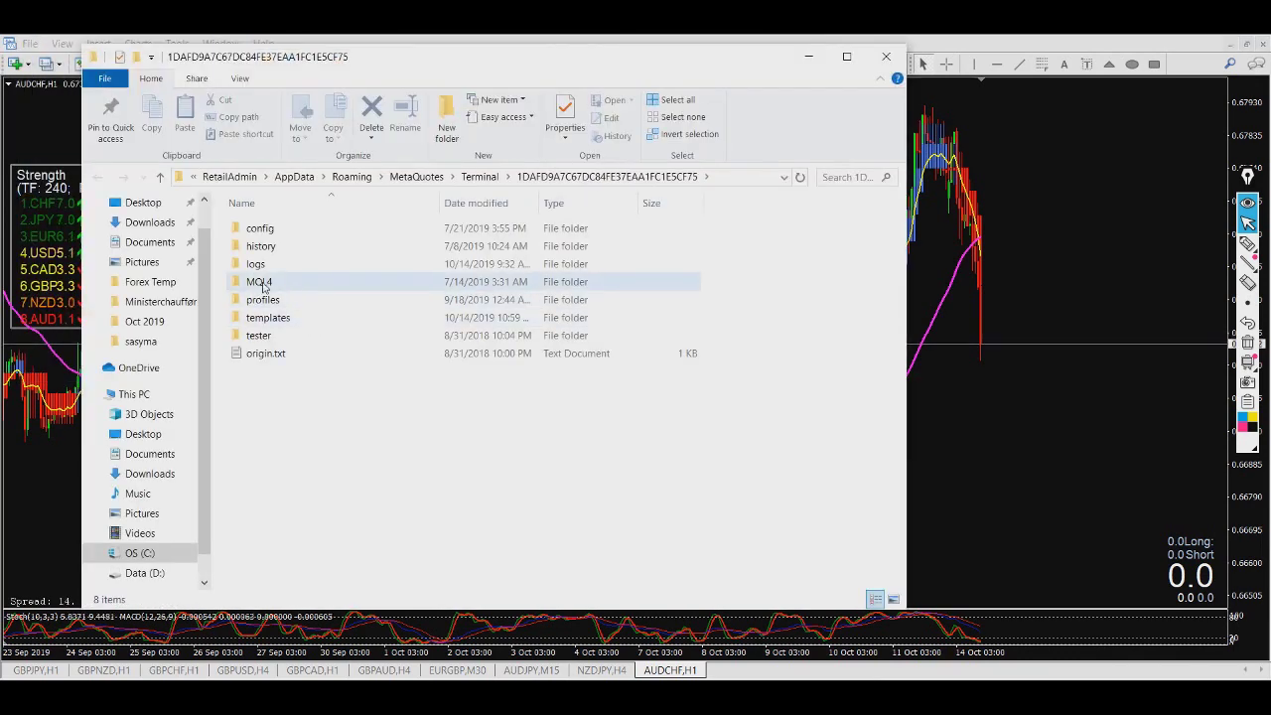
# Browse into MQL4\Indicators in the data folder, then close File Explorer
pyautogui.doubleClick(261, 283)
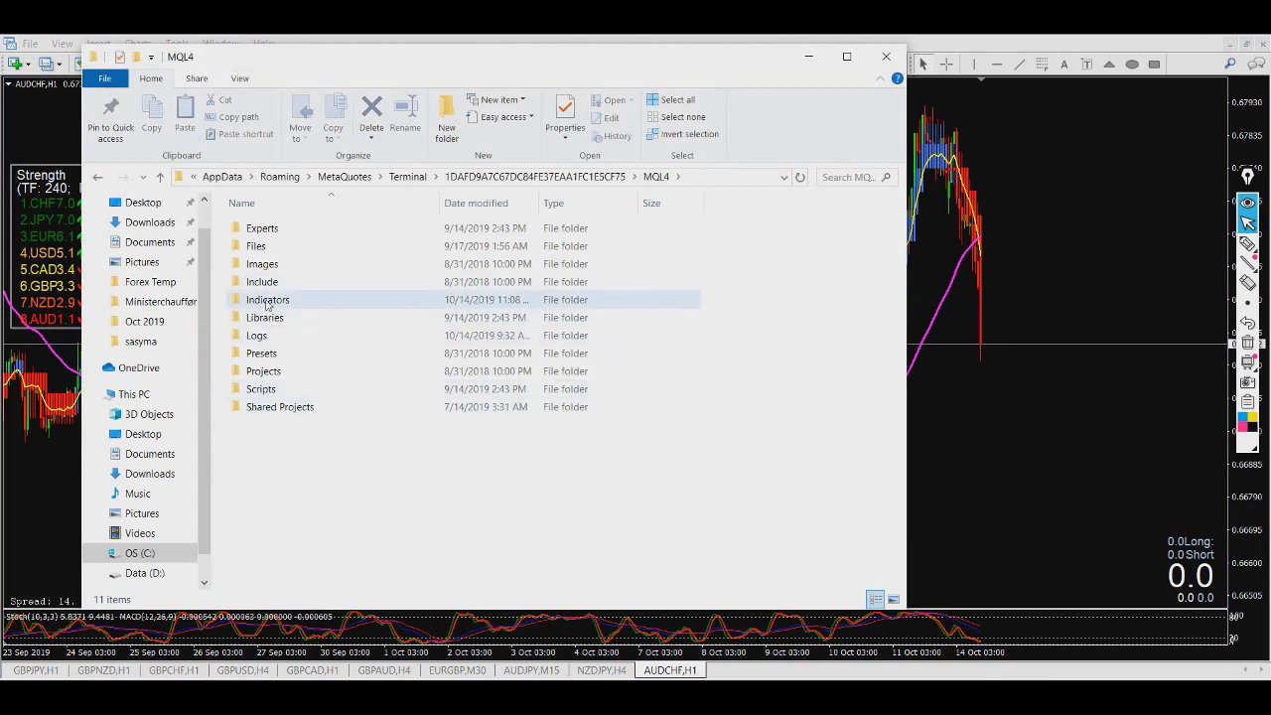
pyautogui.doubleClick(267, 301)
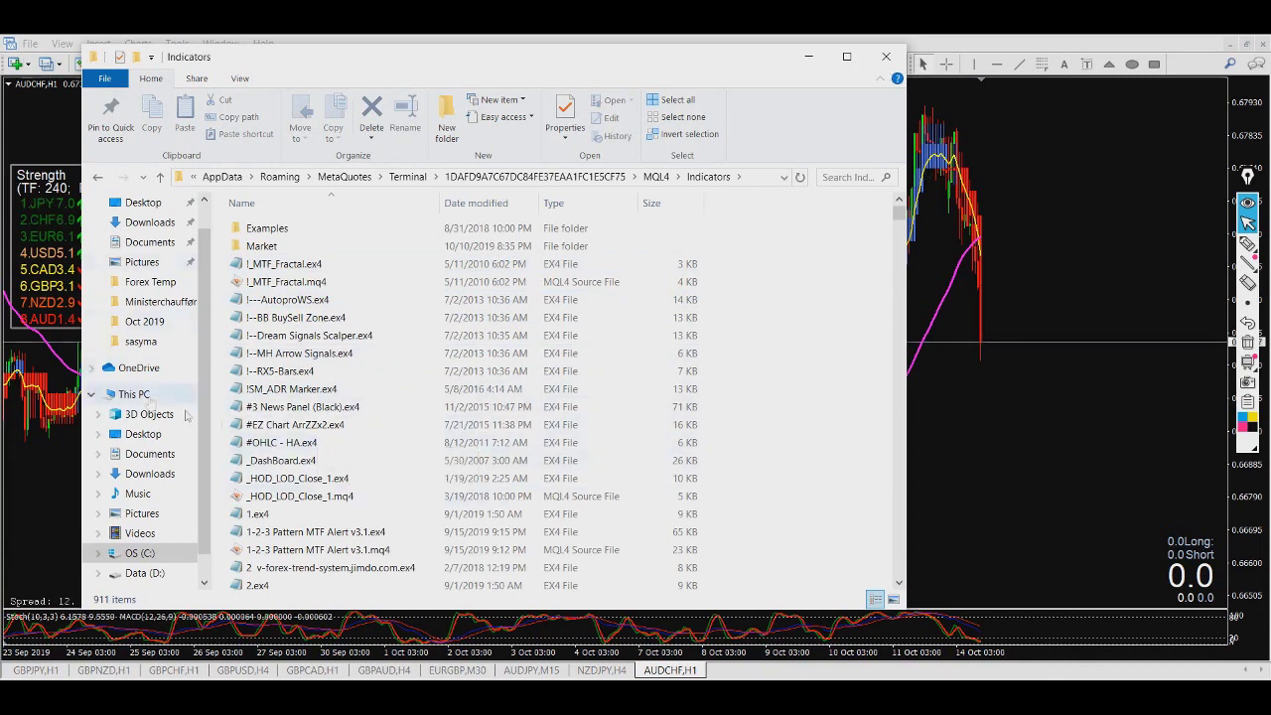
pyautogui.click(884, 57)
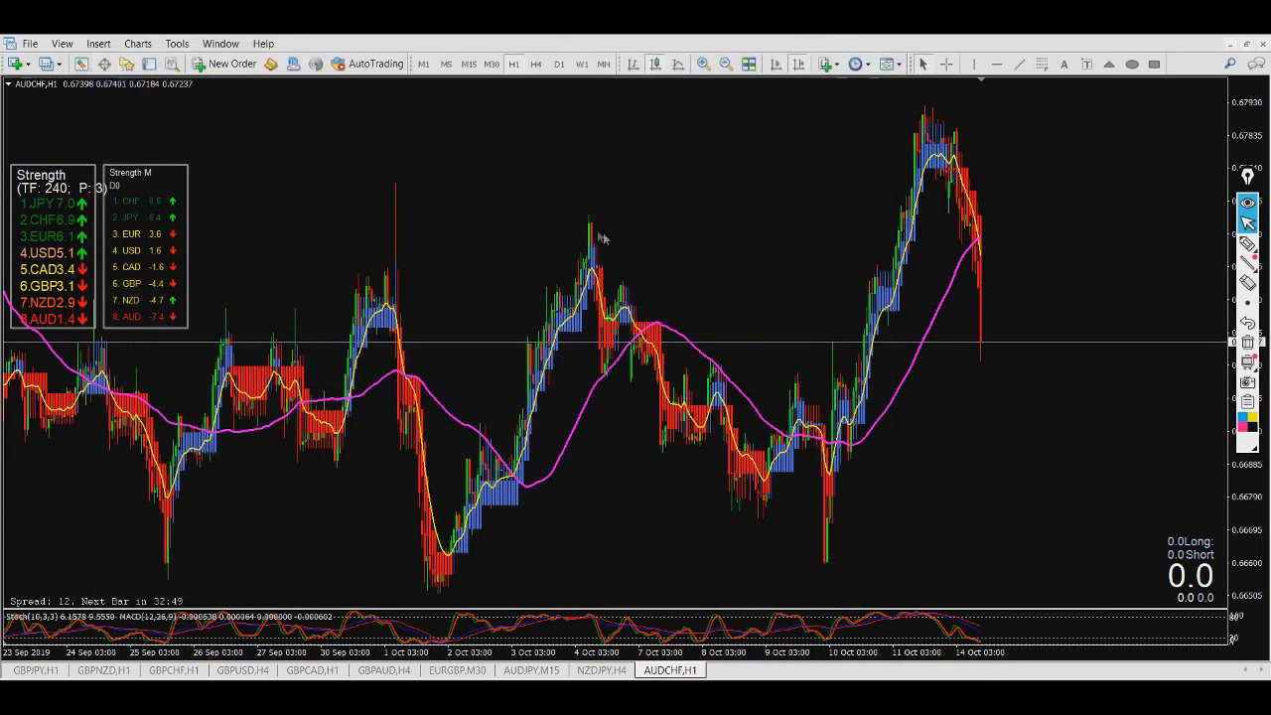
# Dismiss the chart menu, show the Navigator's indicator list and refresh it
pyautogui.rightClick(475, 174)
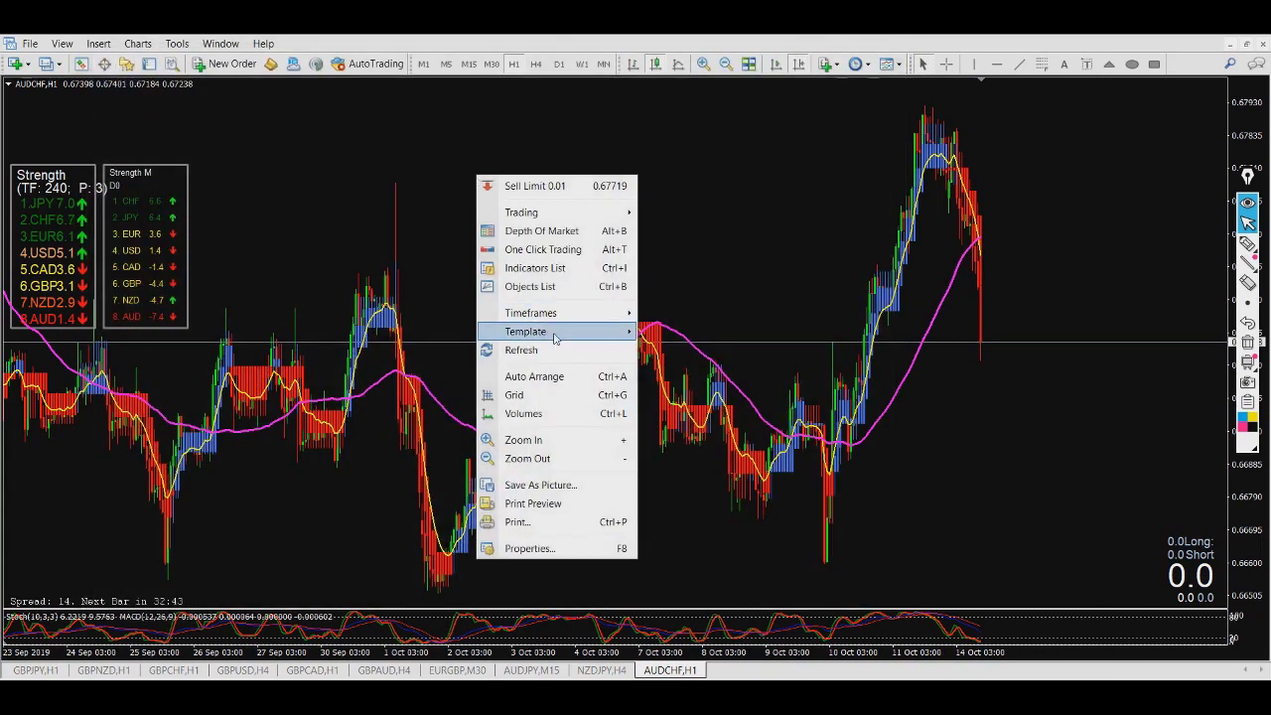
pyautogui.moveTo(600, 333)
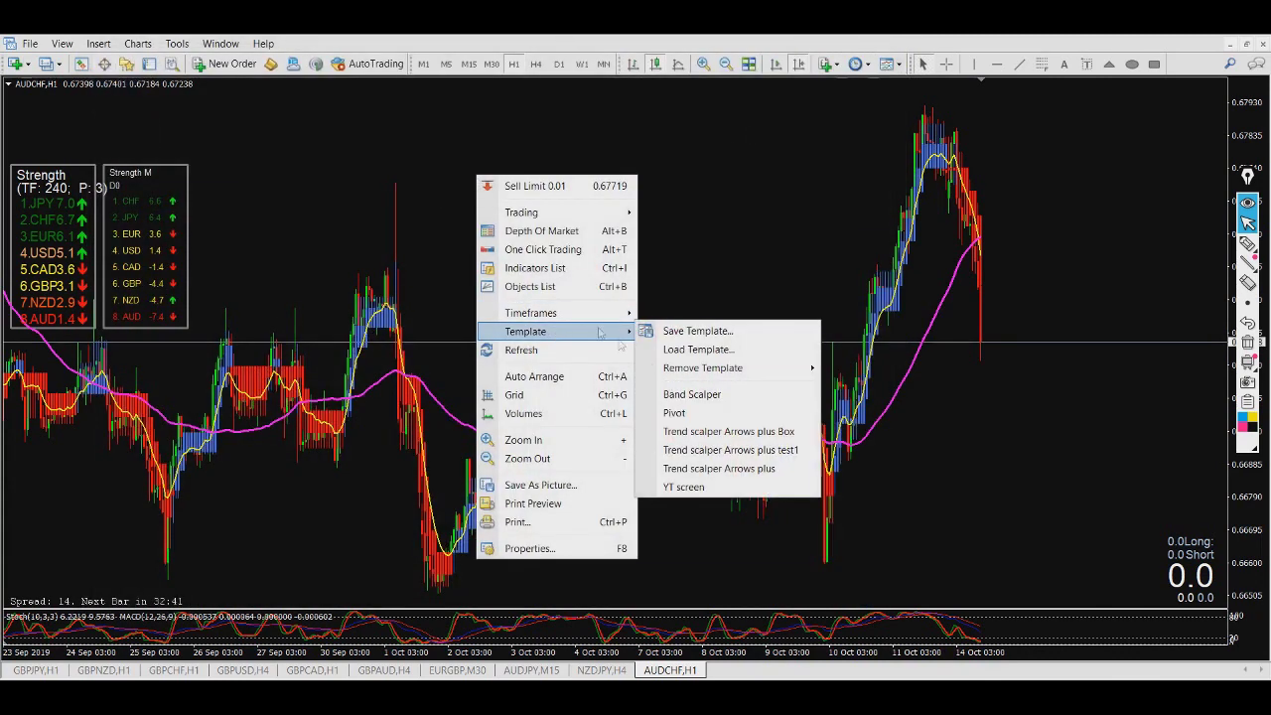
pyautogui.click(369, 145)
pyautogui.click(126, 63)
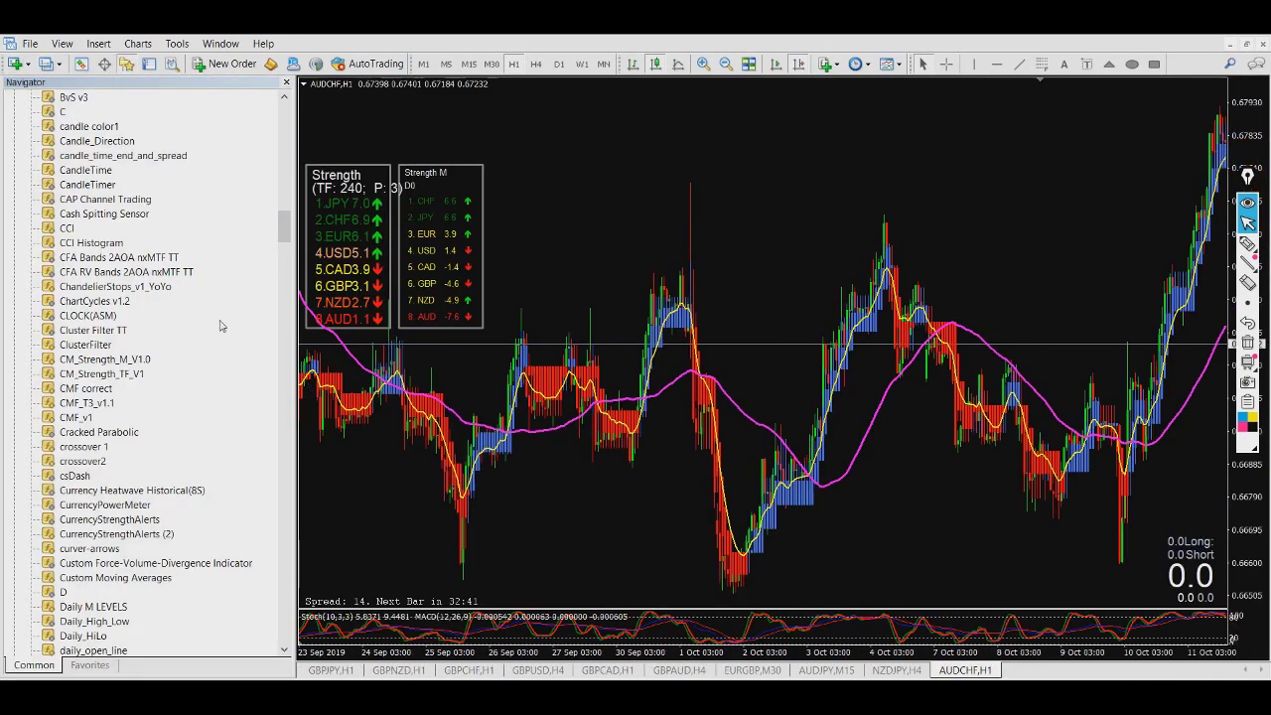
pyautogui.rightClick(220, 318)
pyautogui.click(266, 488)
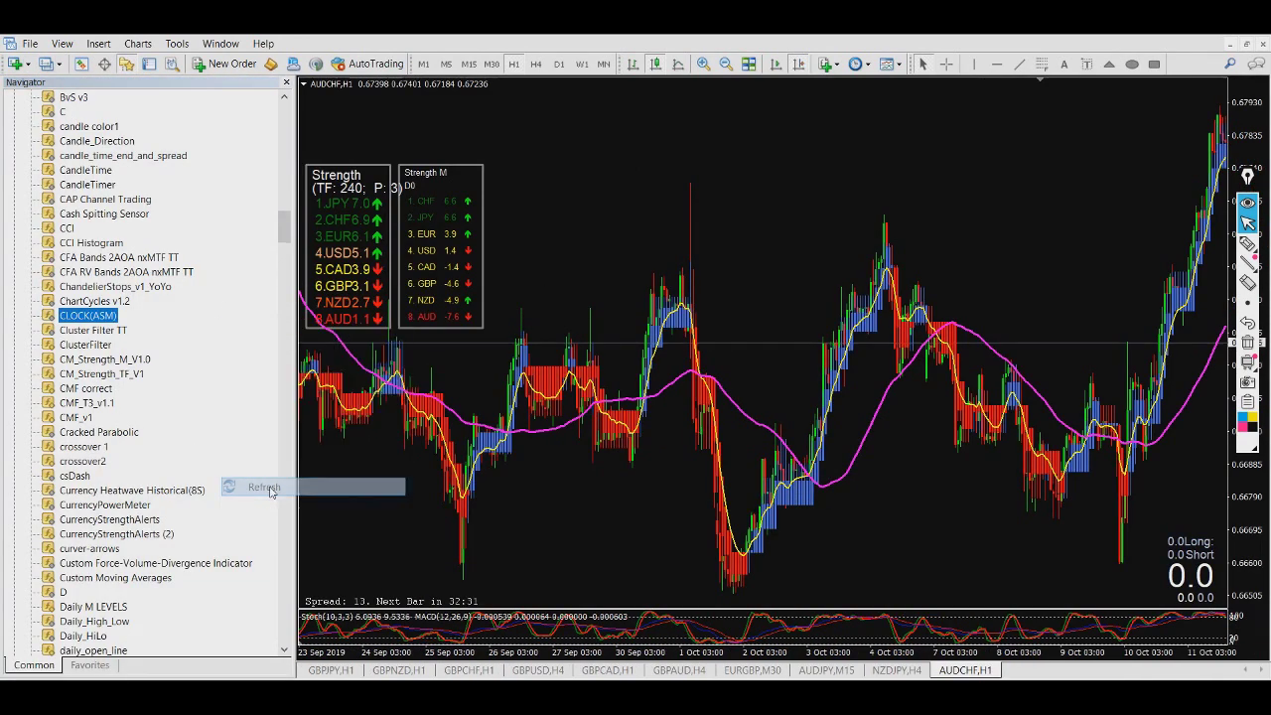
pyautogui.scroll(7, 288, 92)
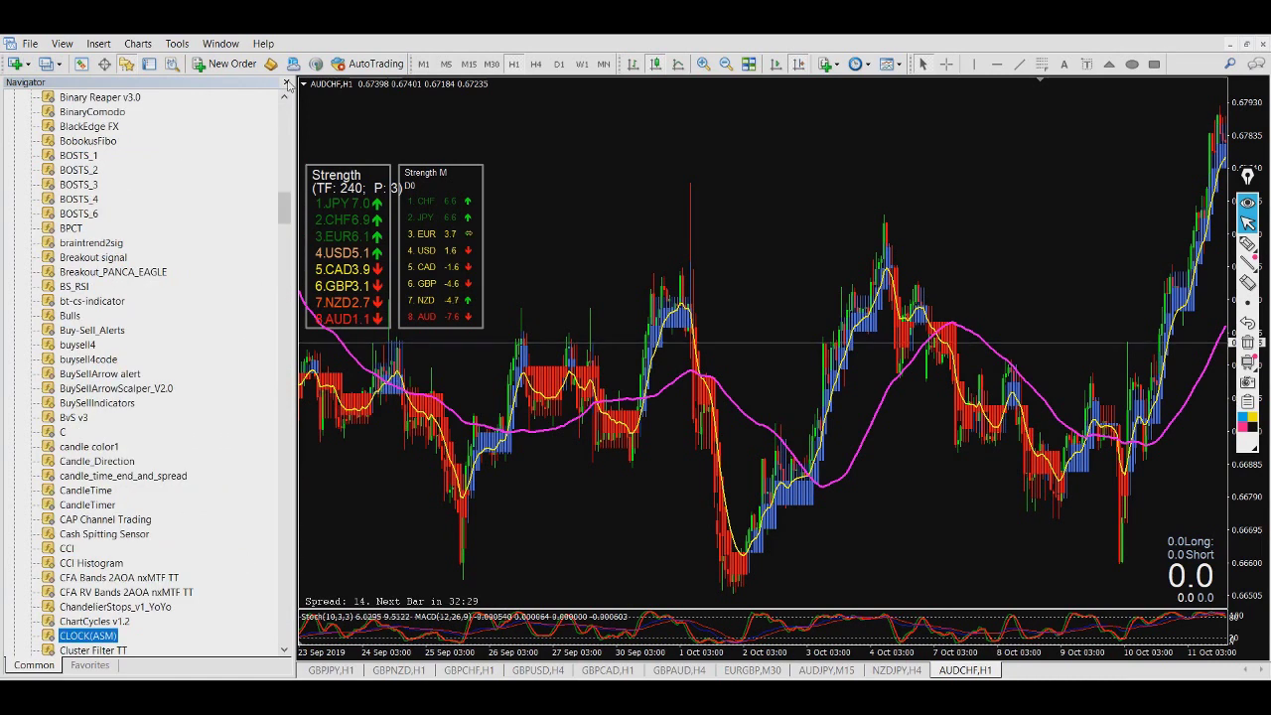
# Close the Navigator panel and bring up the chart's context menu
pyautogui.click(286, 83)
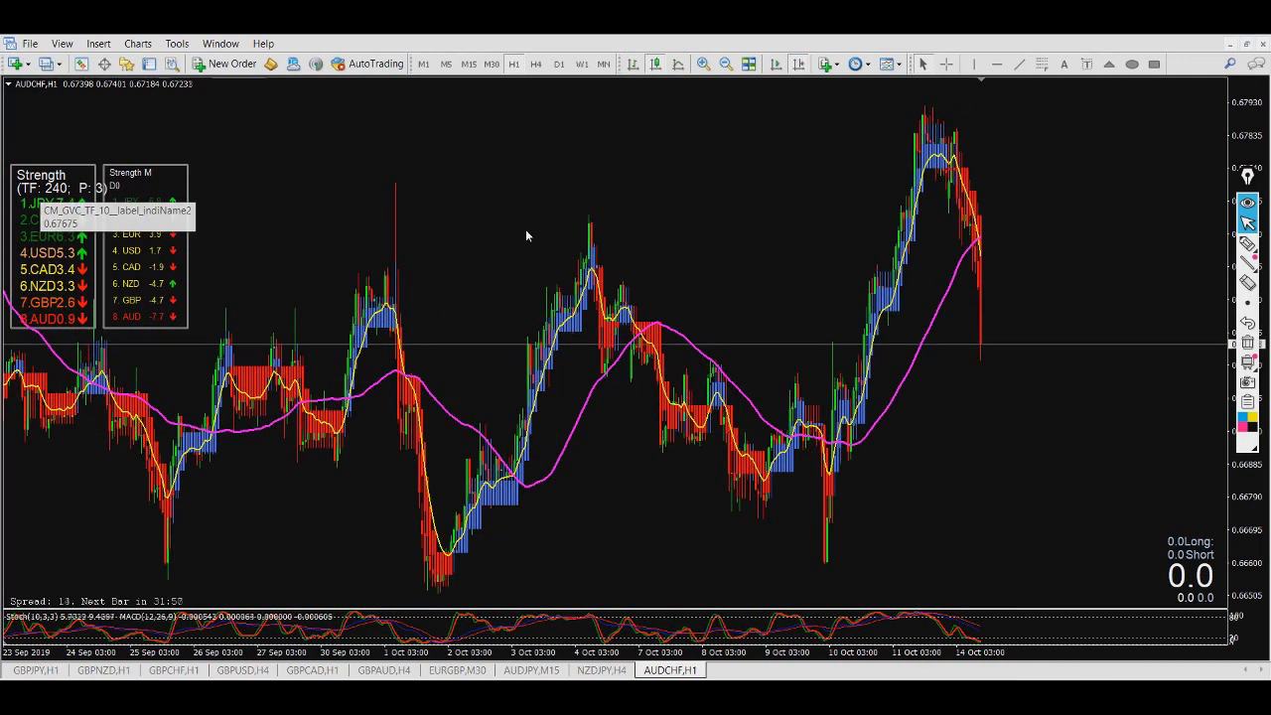
pyautogui.rightClick(477, 140)
# Set CM_Strength_TF_V1's TF_1 input to 5 and close the Indicators List
pyautogui.click(553, 234)
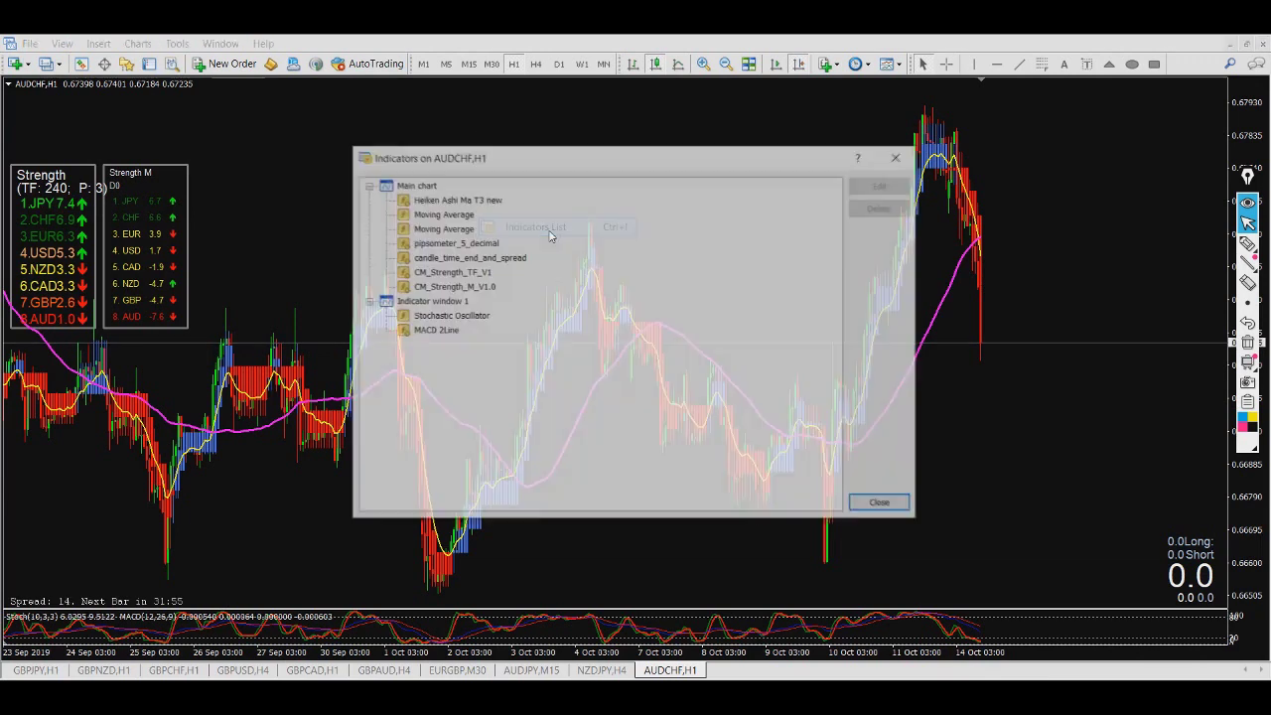
pyautogui.doubleClick(445, 272)
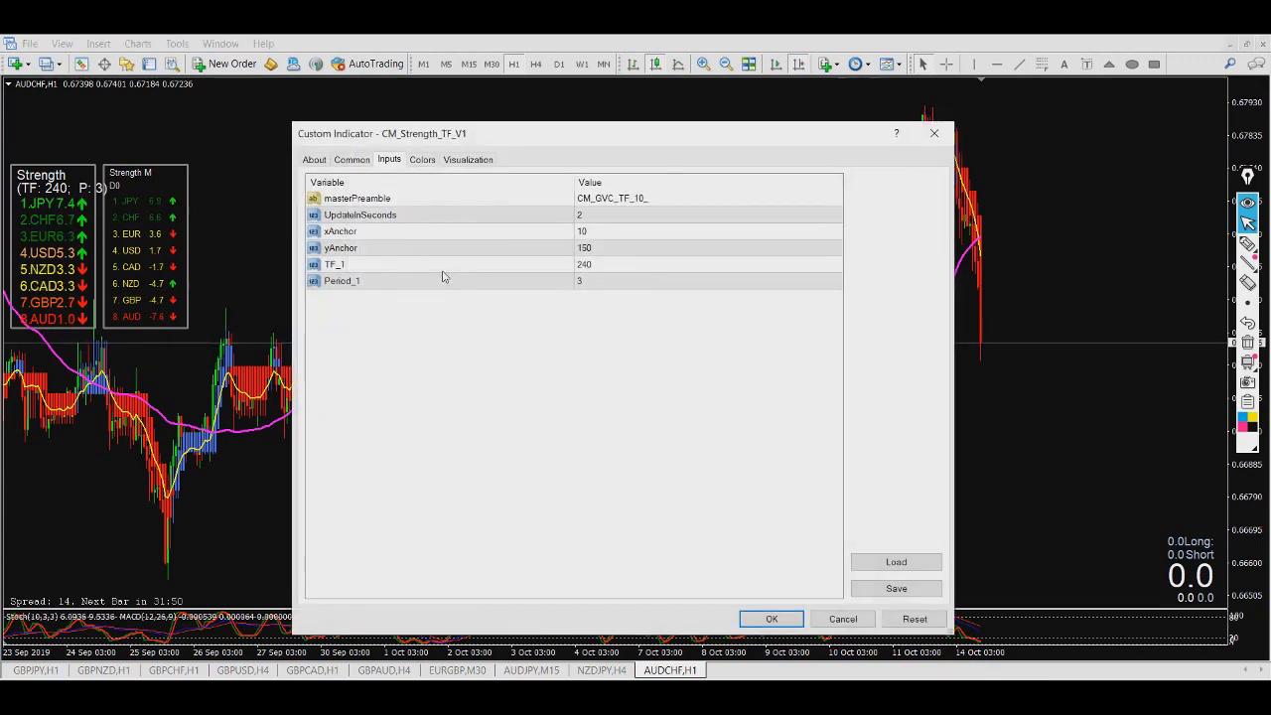
pyautogui.doubleClick(604, 265)
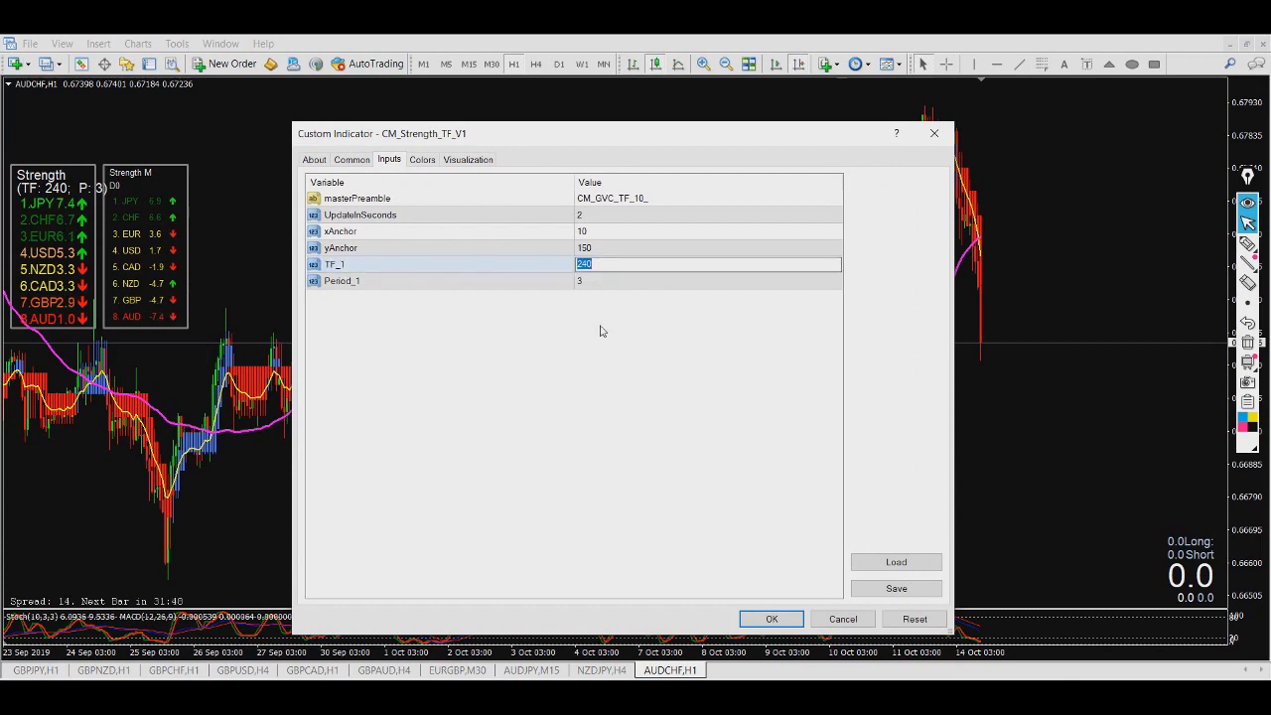
pyautogui.write('5')
pyautogui.click(581, 352)
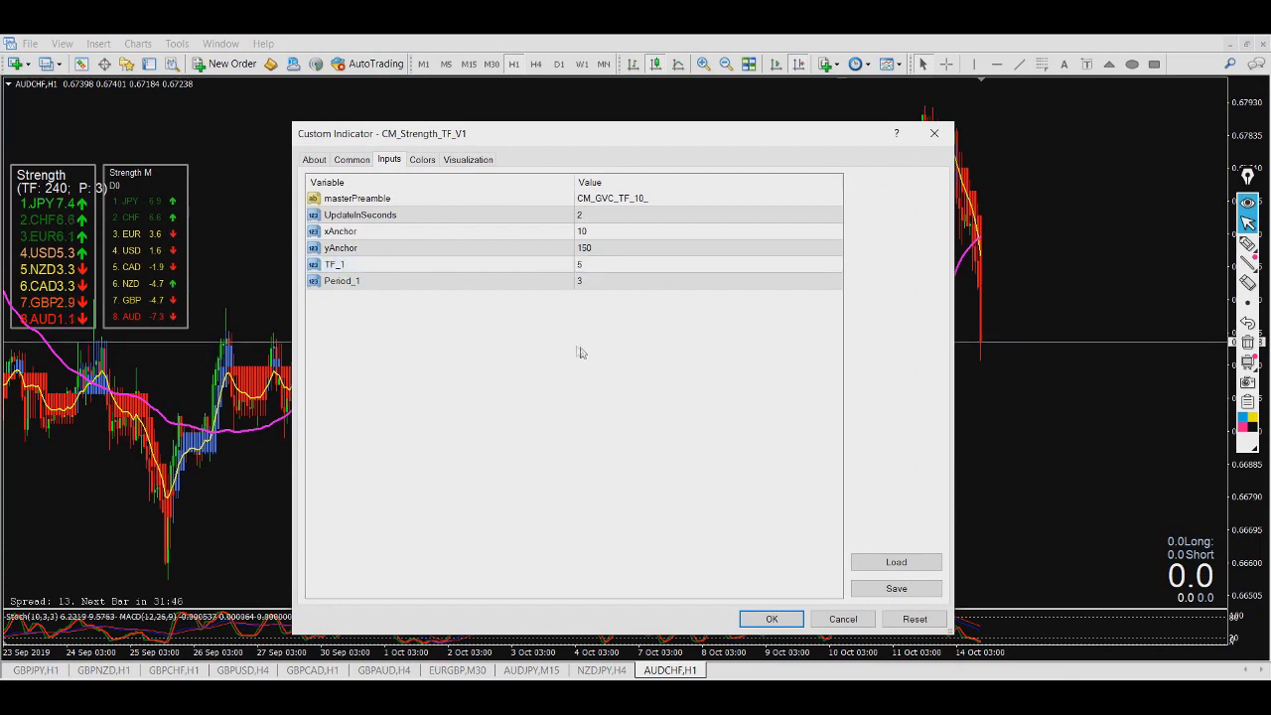
pyautogui.click(772, 619)
pyautogui.click(878, 503)
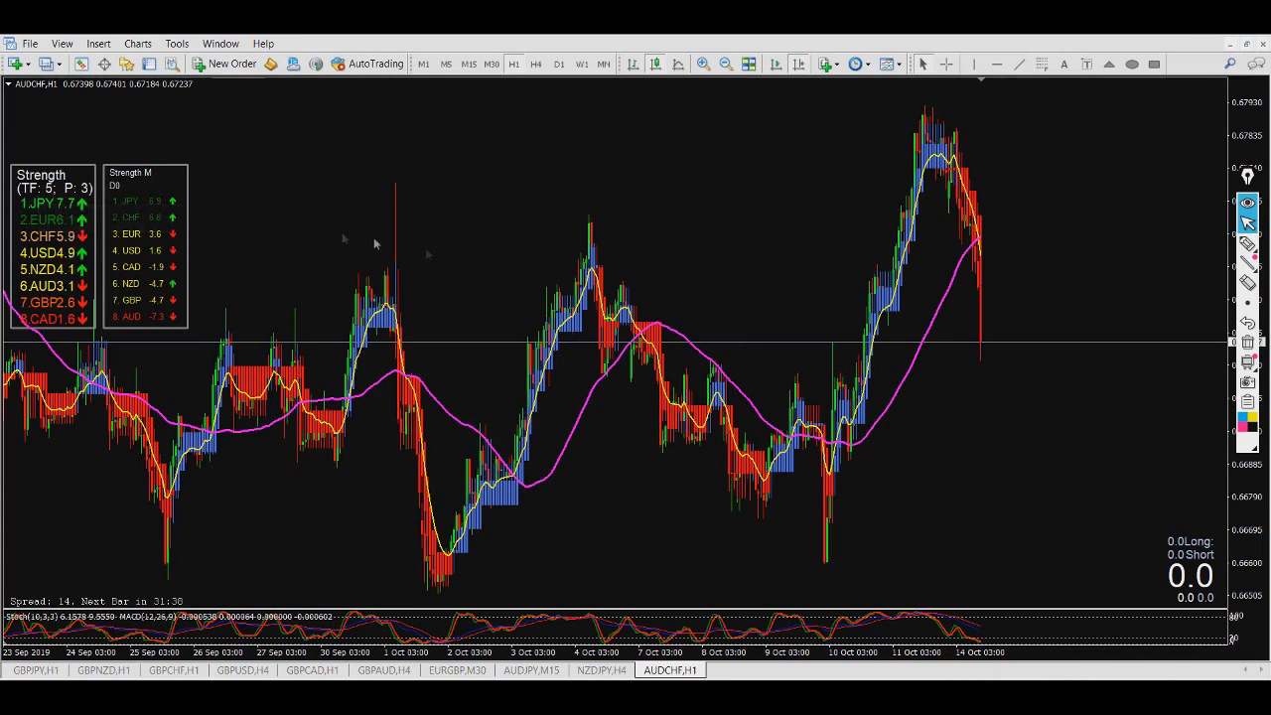
pyautogui.scroll(3, 353, 219)
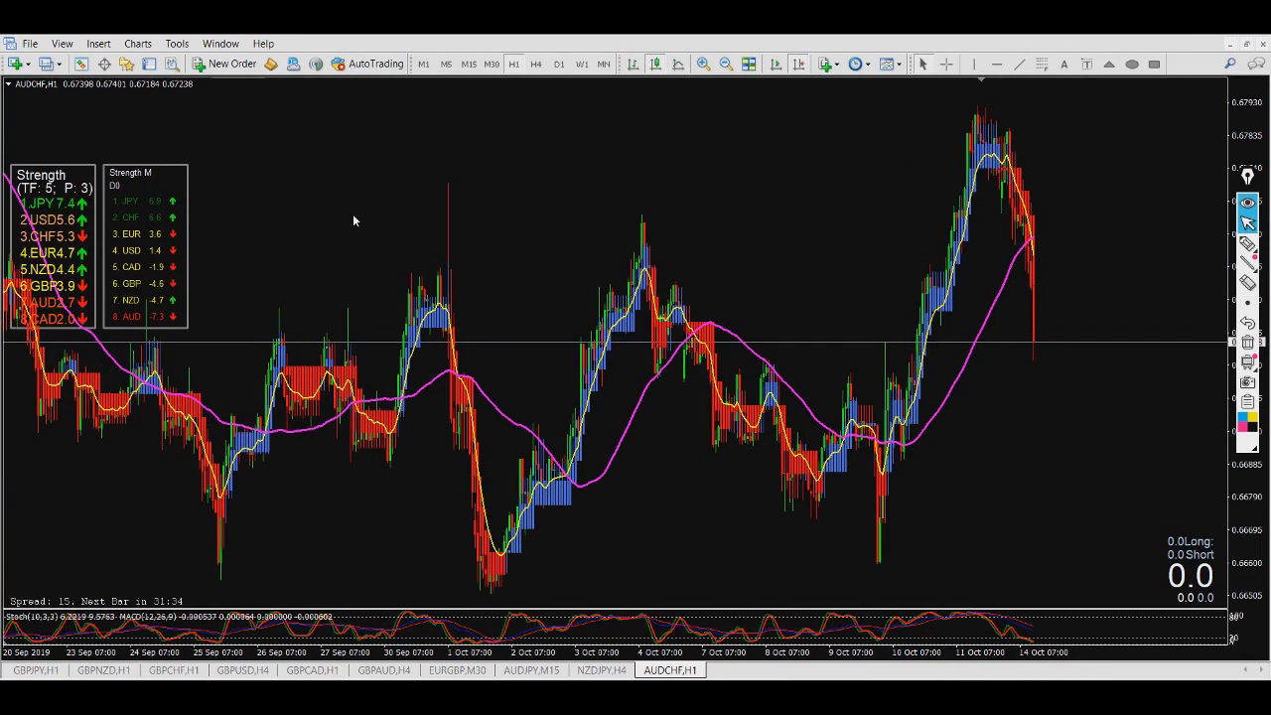
pyautogui.scroll(-1, 272, 225)
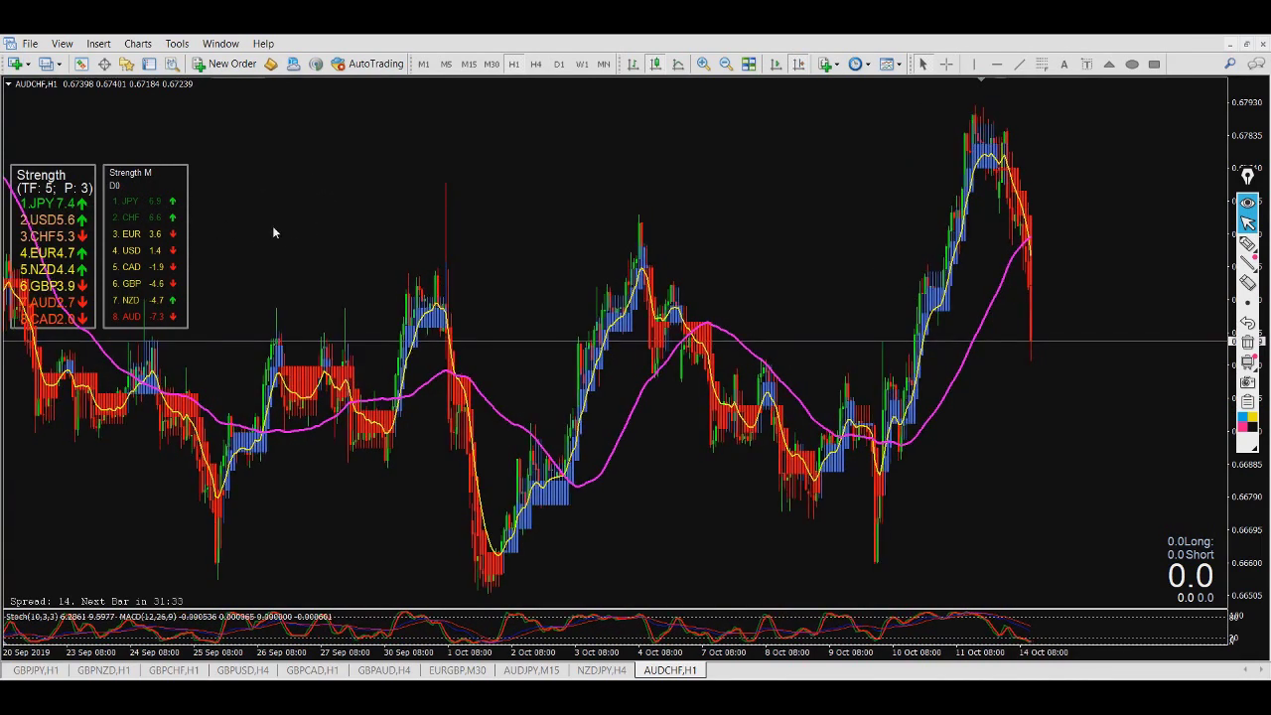
pyautogui.rightClick(306, 183)
# Apply the YT screen template, hide the one-click panel, and show the Terminal's open orders
pyautogui.moveTo(420, 332)
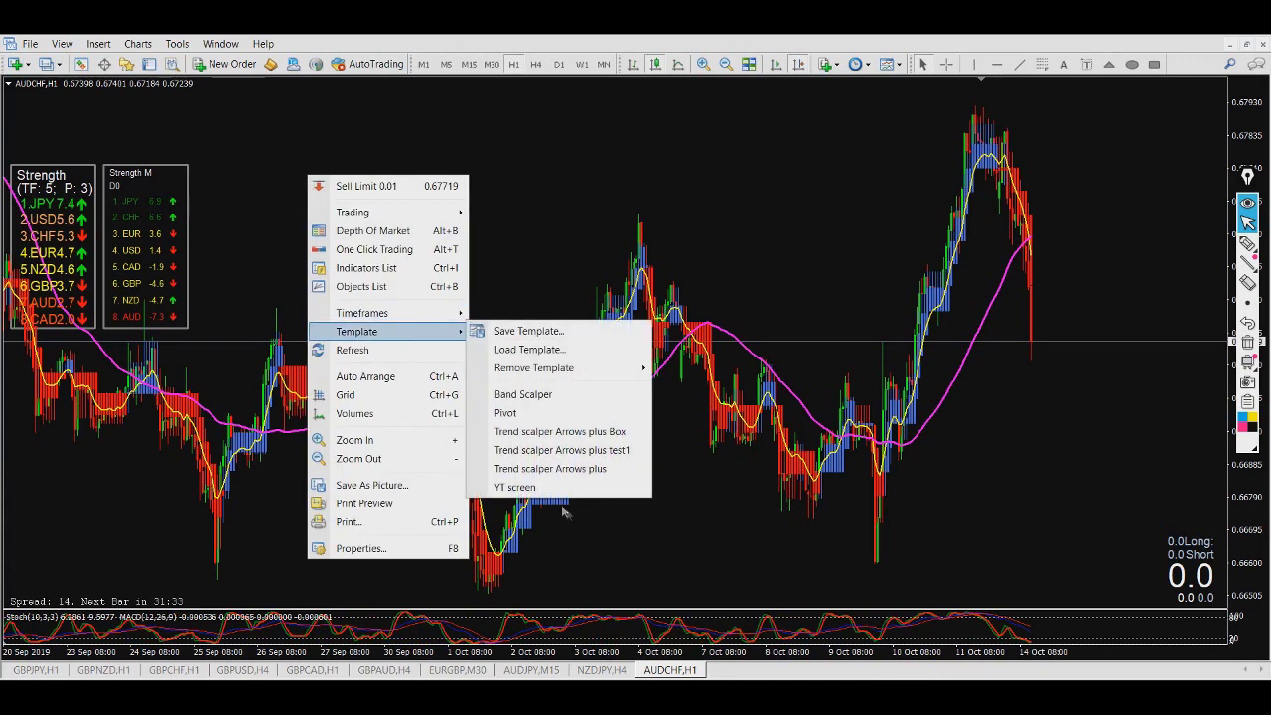
pyautogui.click(542, 484)
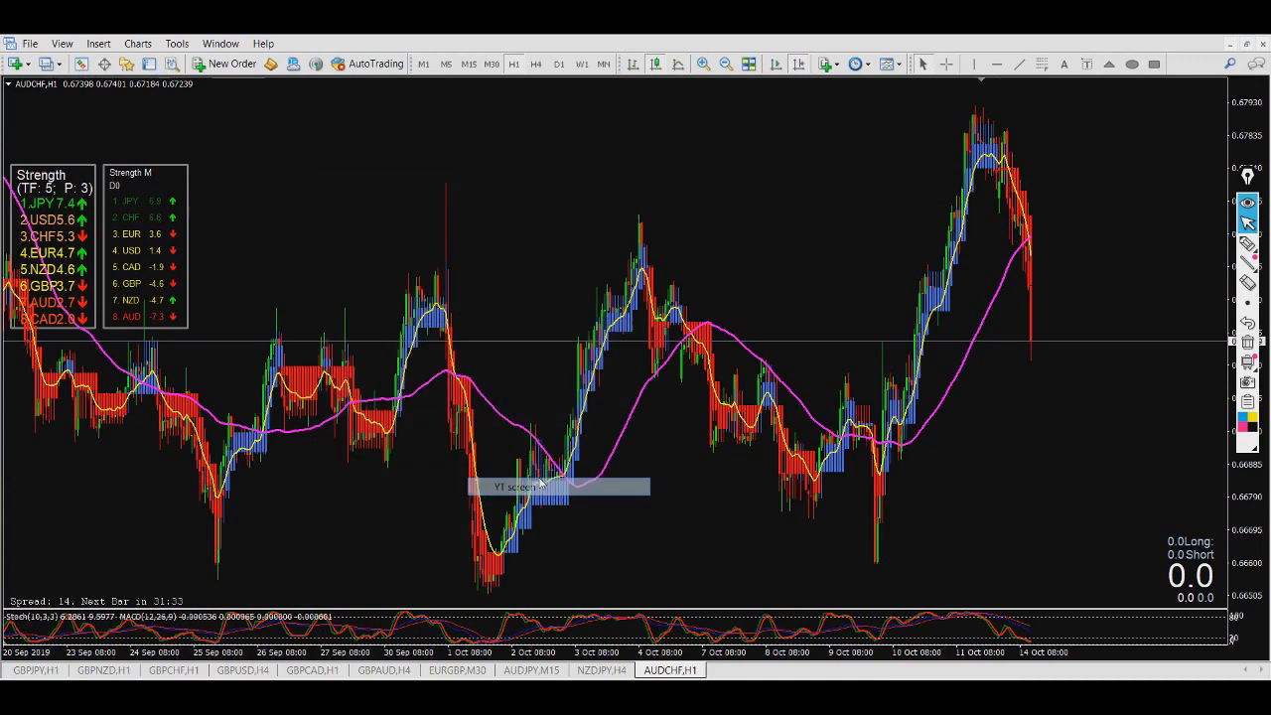
pyautogui.click(8, 85)
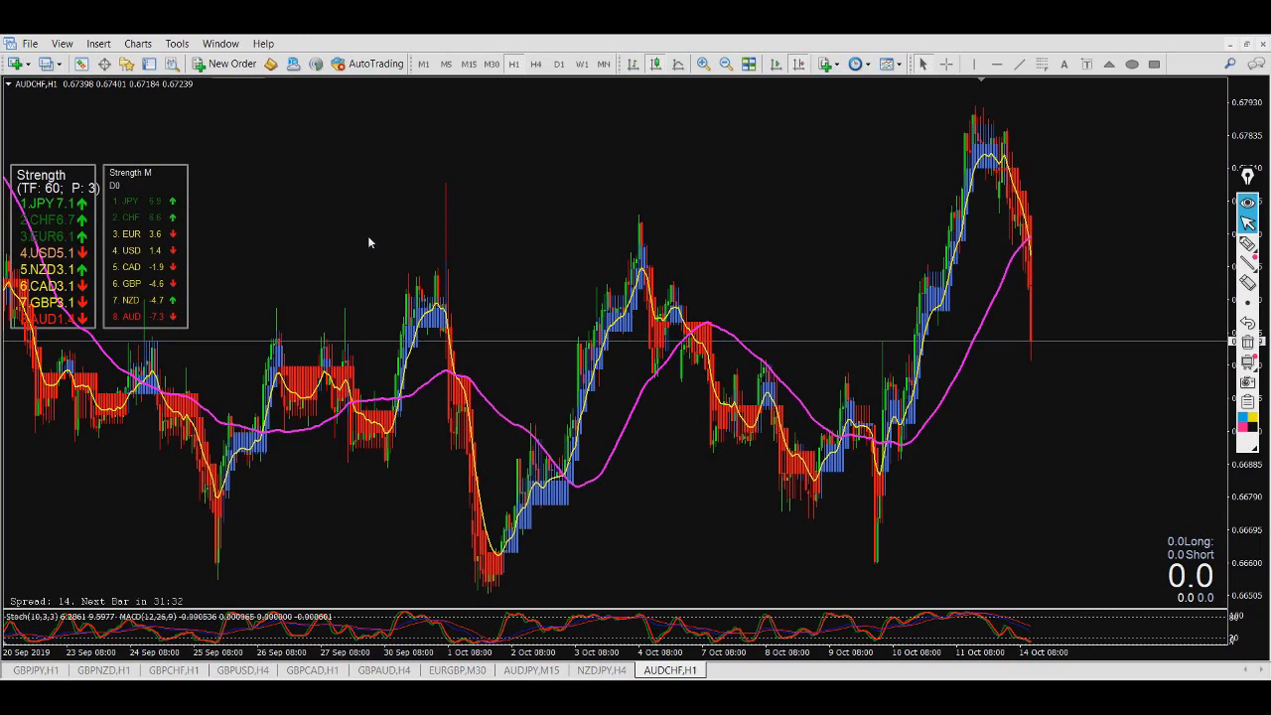
pyautogui.moveTo(355, 227); pyautogui.dragTo(258, 241)
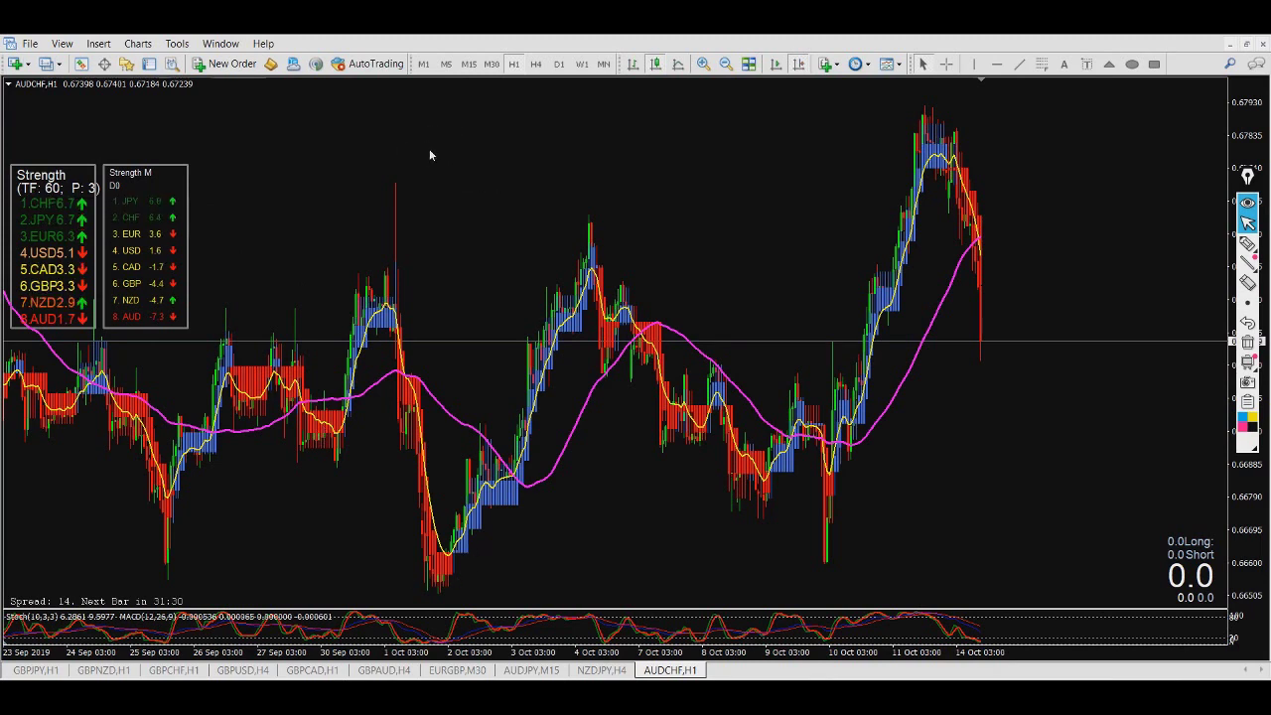
pyautogui.click(149, 63)
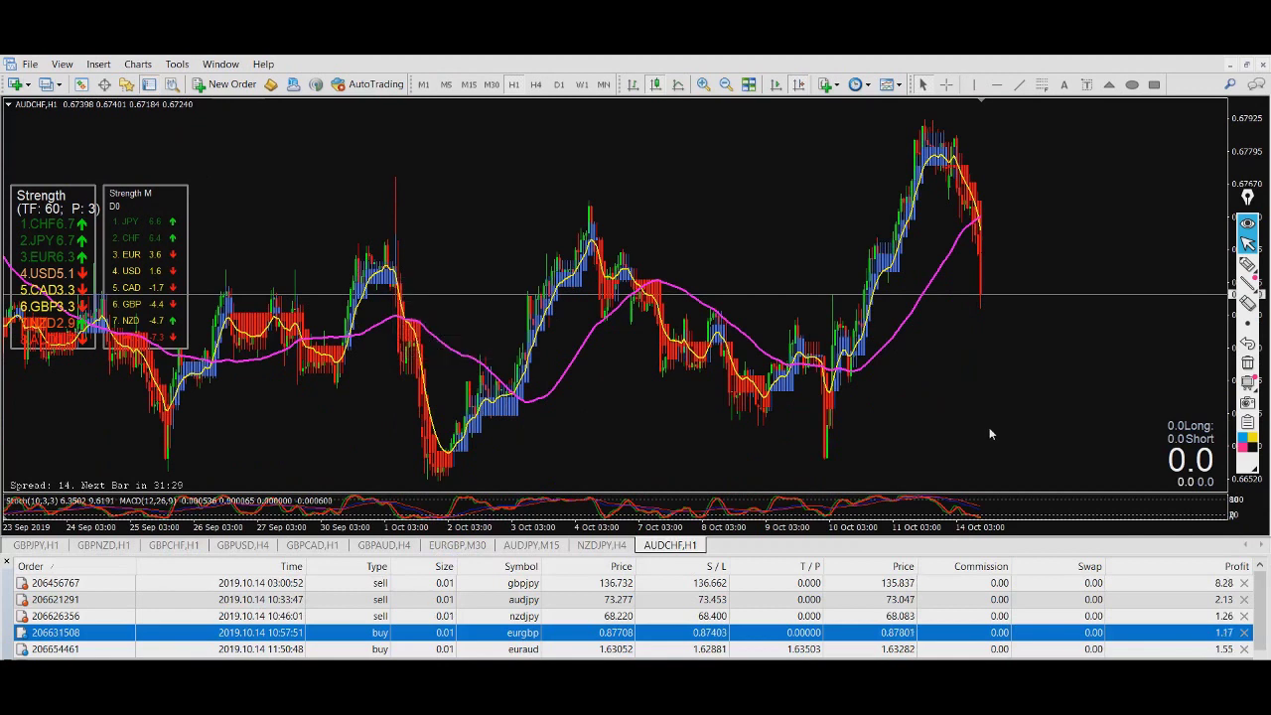
# Select the GBPJPY, AUDJPY and NZDJPY orders and view each pair's chart
pyautogui.click(580, 585)
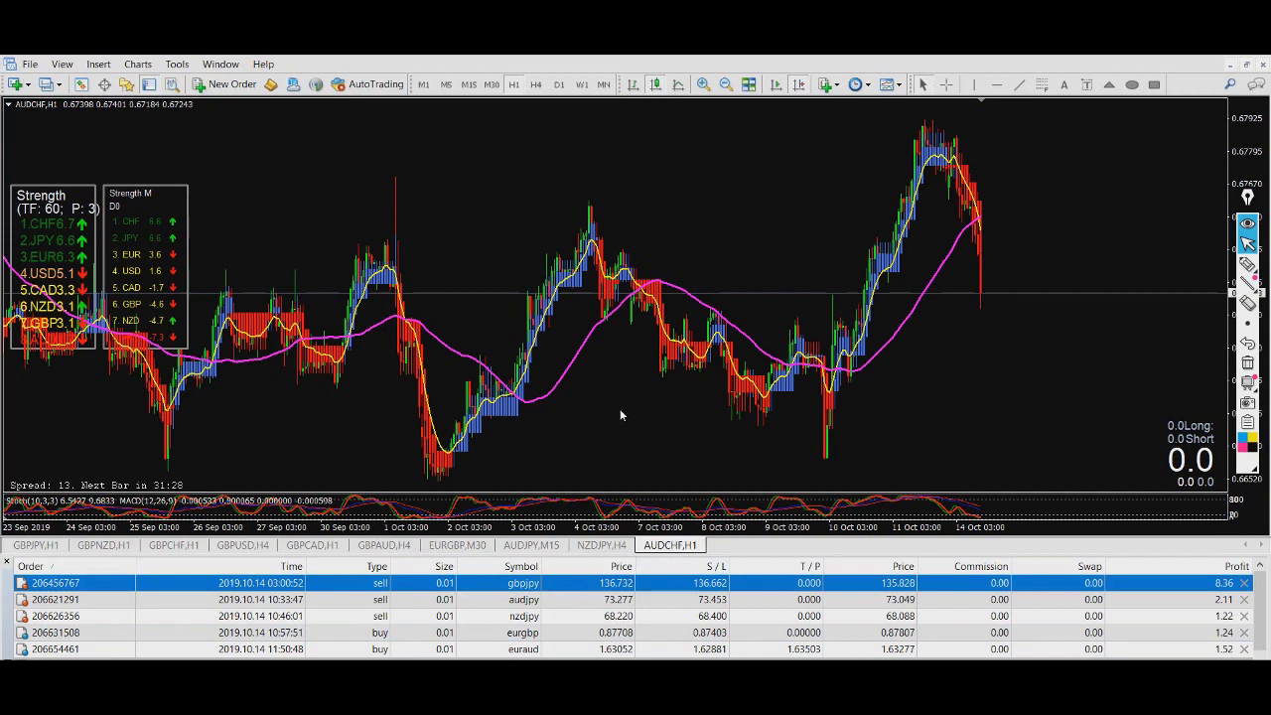
pyautogui.click(38, 546)
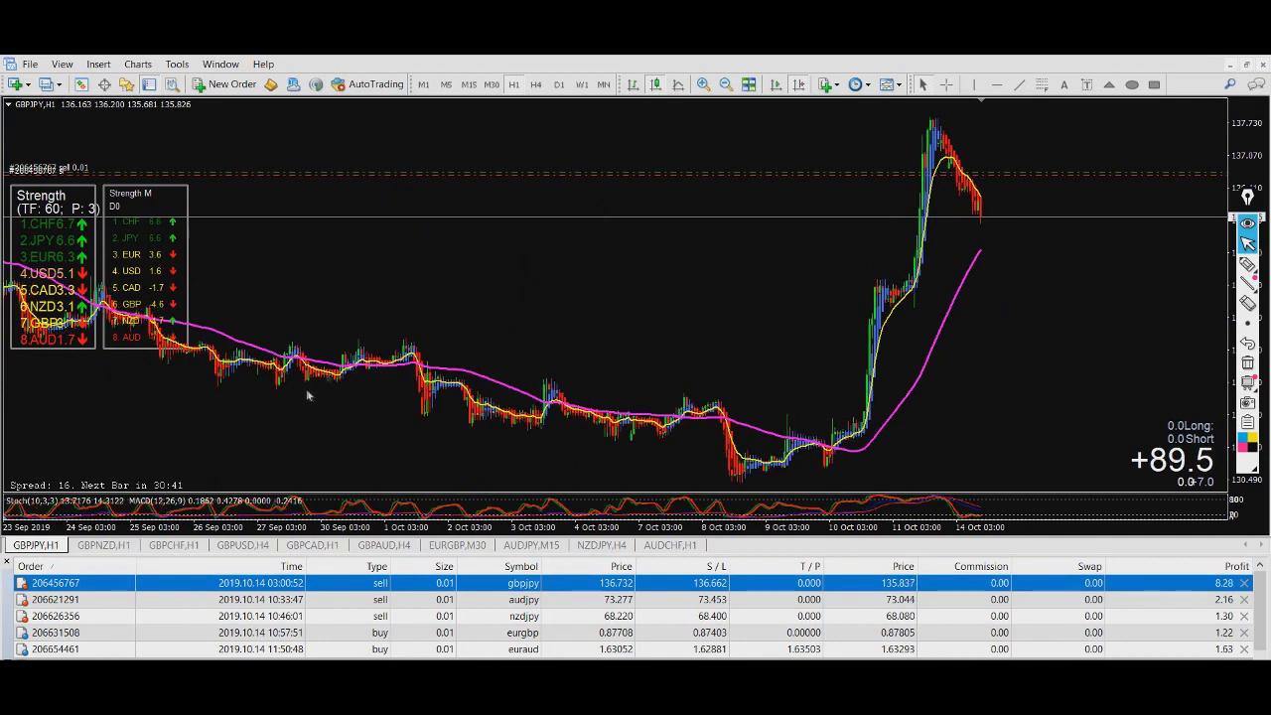
pyautogui.click(360, 604)
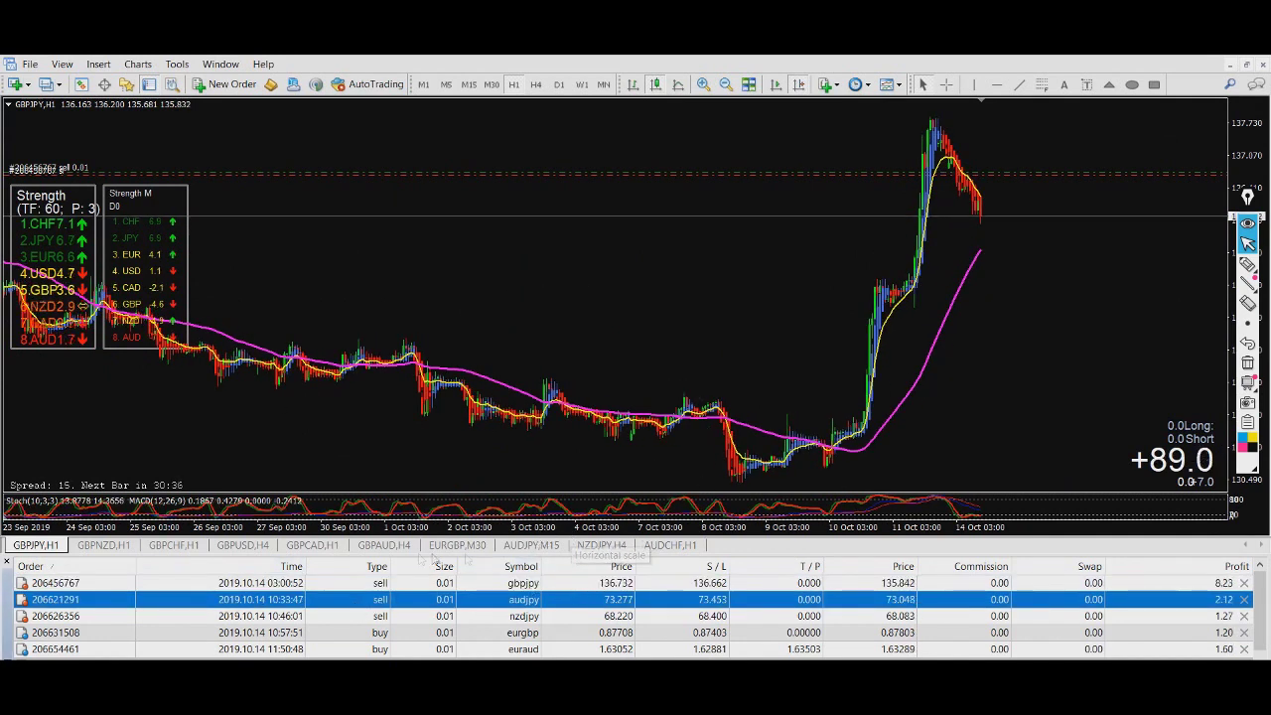
pyautogui.click(523, 552)
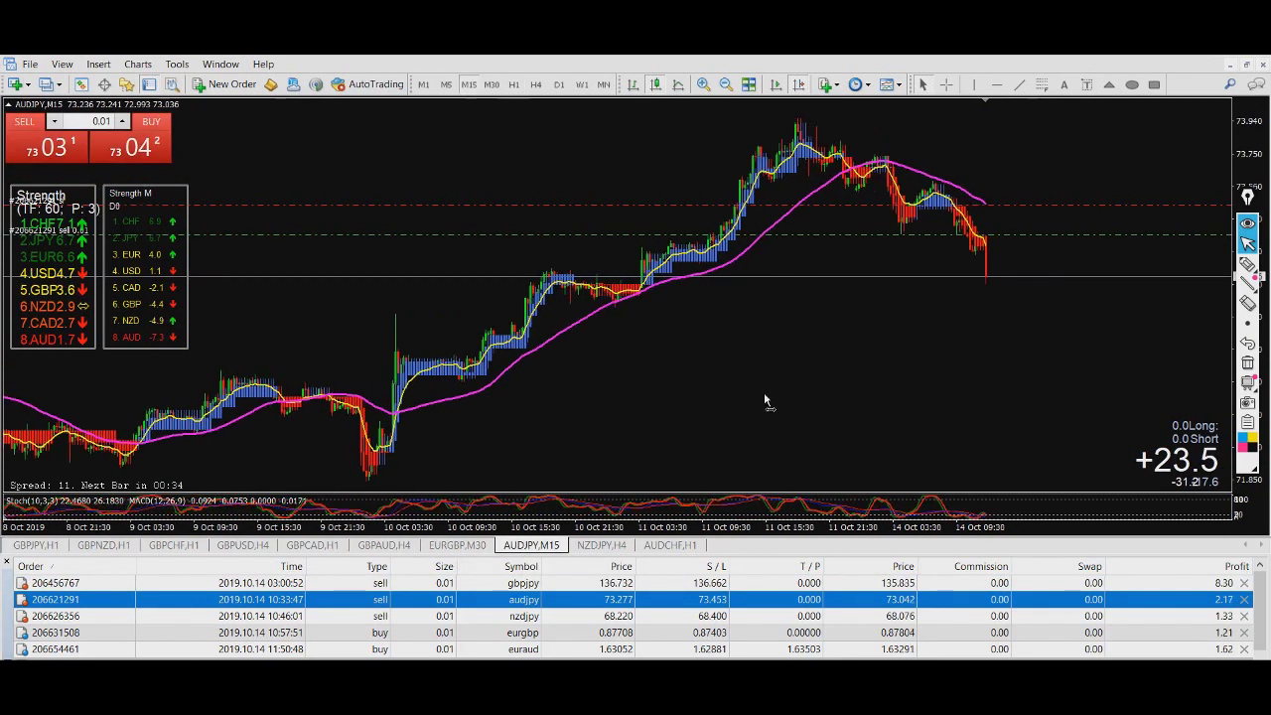
pyautogui.click(583, 617)
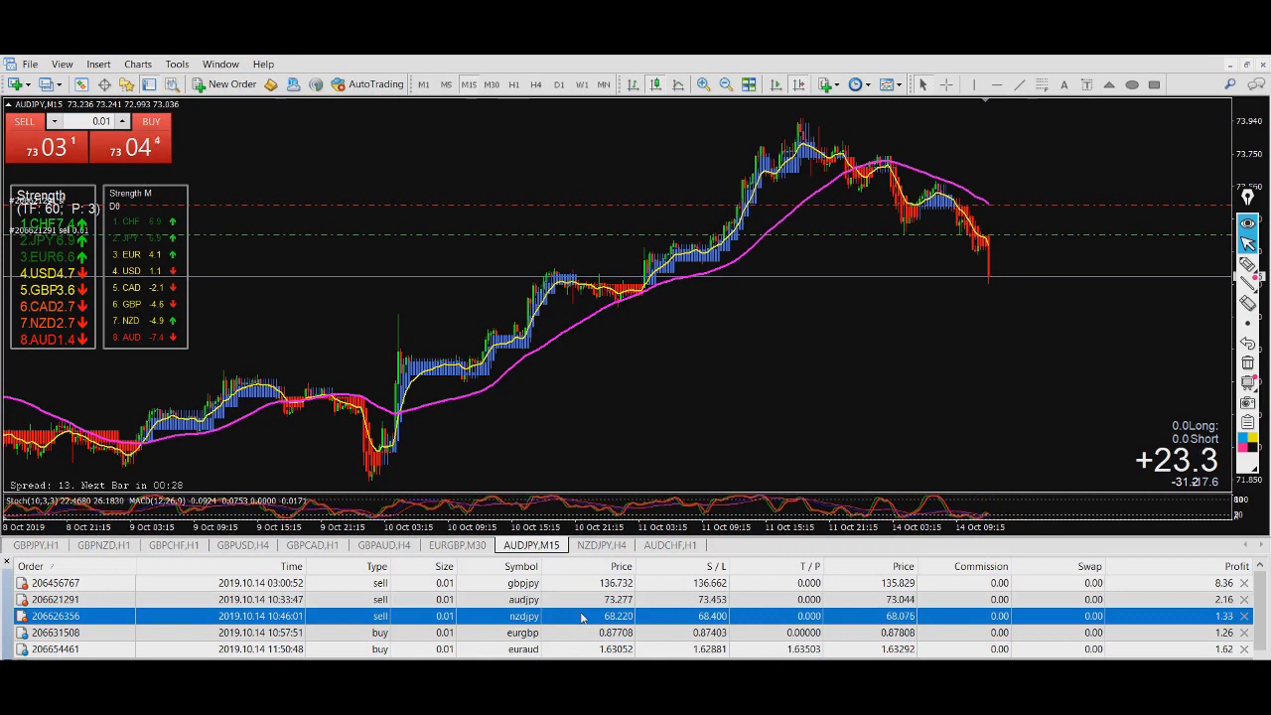
pyautogui.click(602, 546)
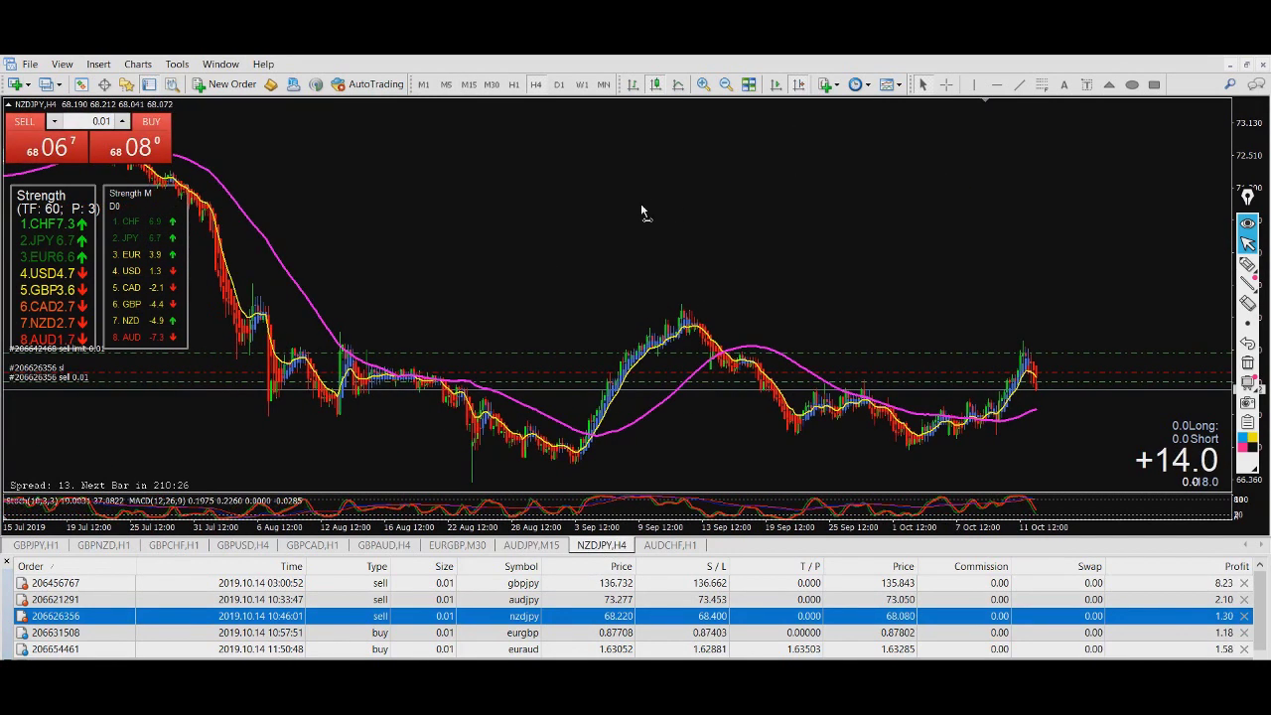
# Check the EURGBP and EURAUD orders, then return to the GBPJPY H1 chart
pyautogui.click(534, 636)
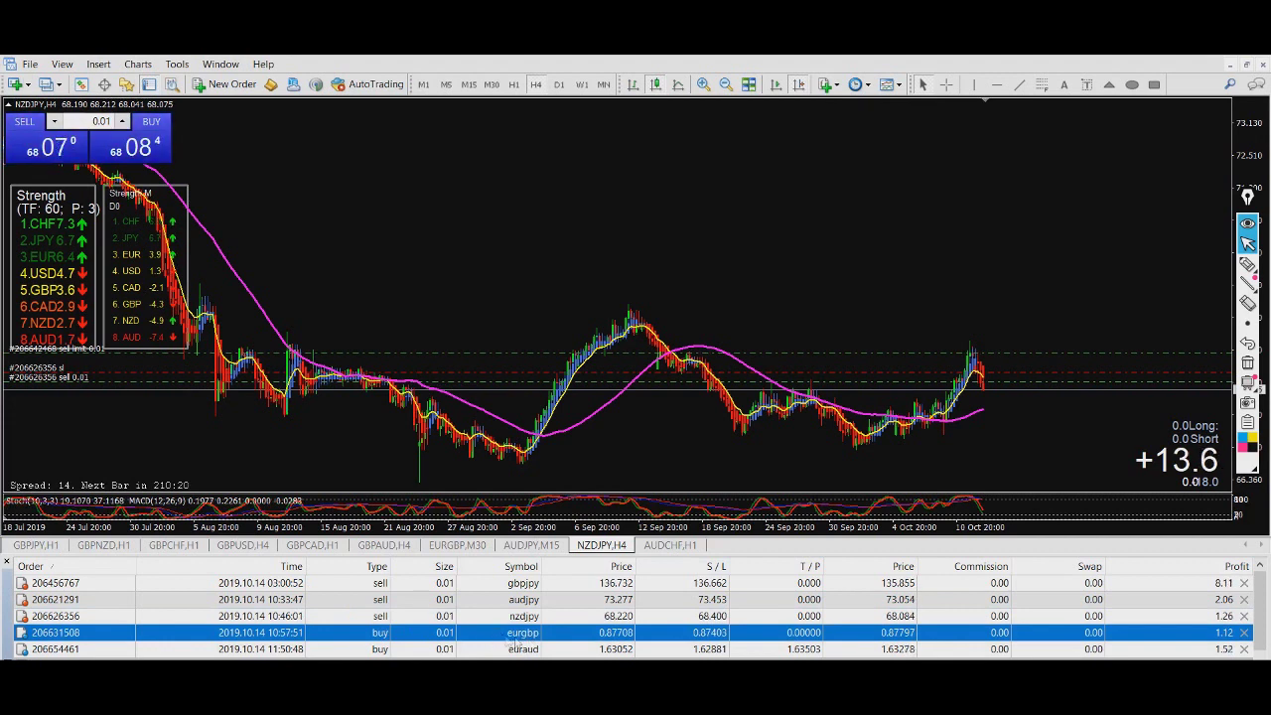
pyautogui.click(444, 548)
pyautogui.moveTo(596, 275); pyautogui.dragTo(471, 289)
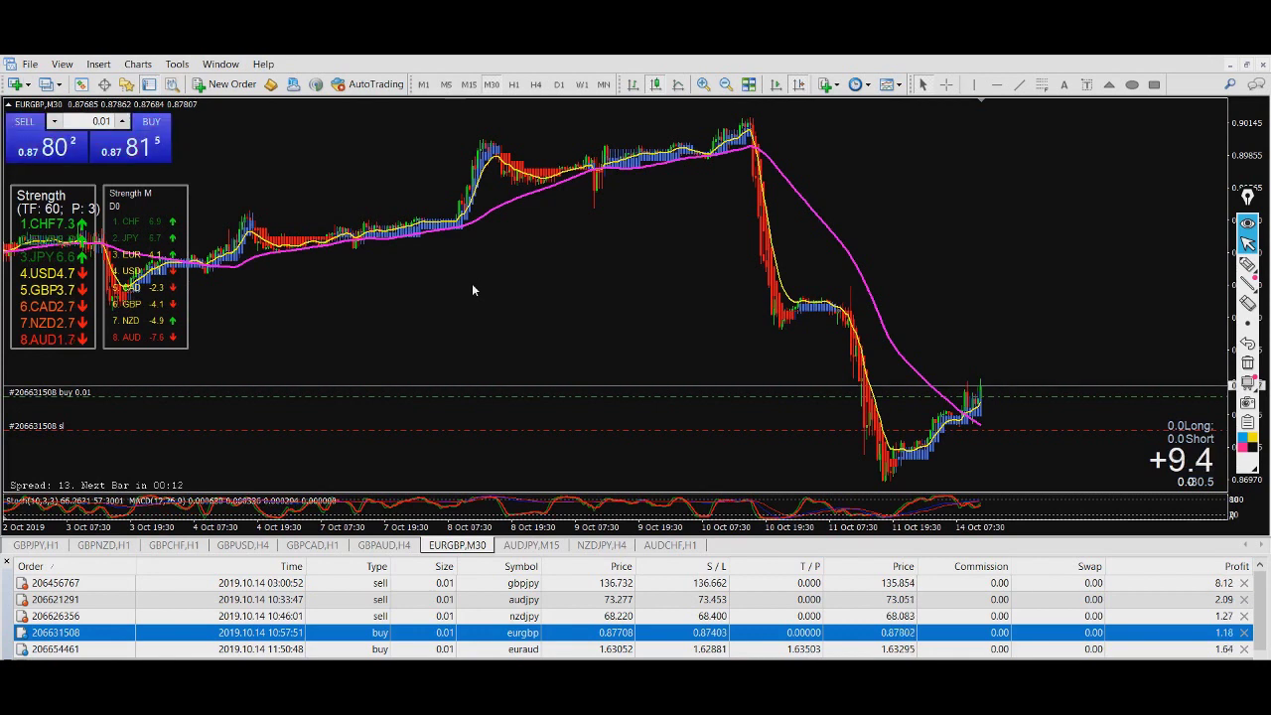
pyautogui.click(514, 649)
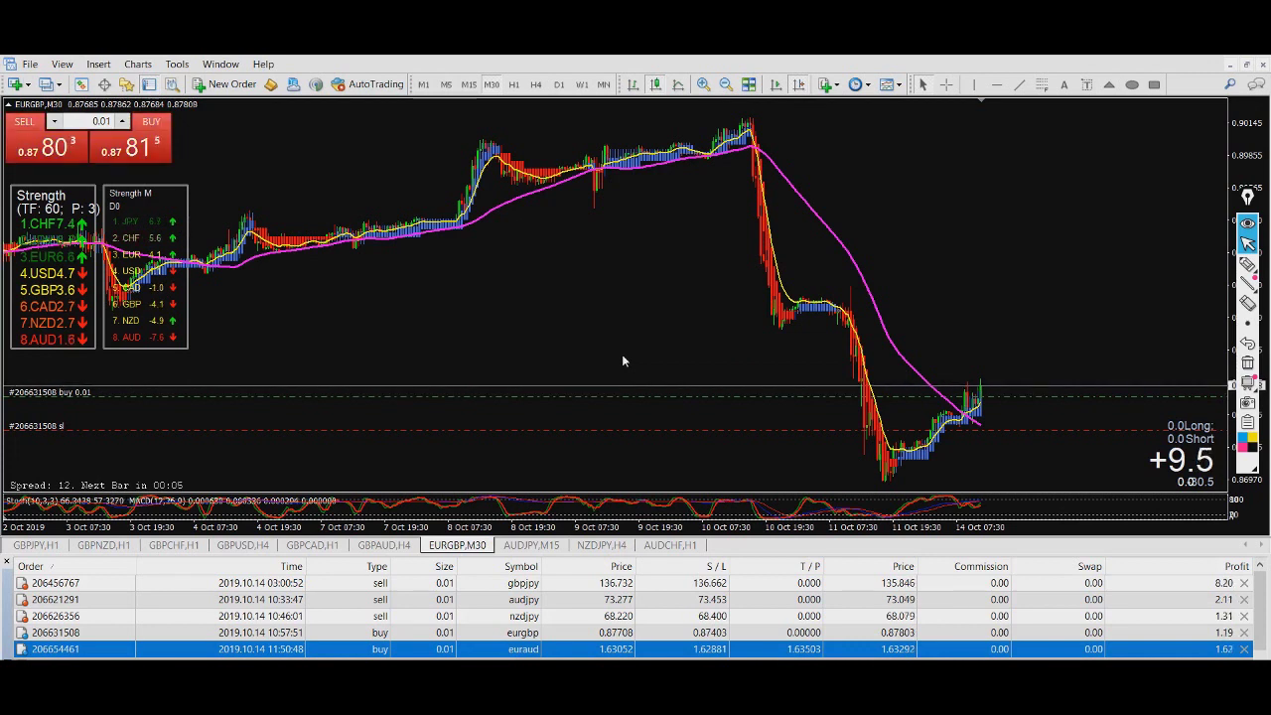
pyautogui.scroll(3, 595, 355)
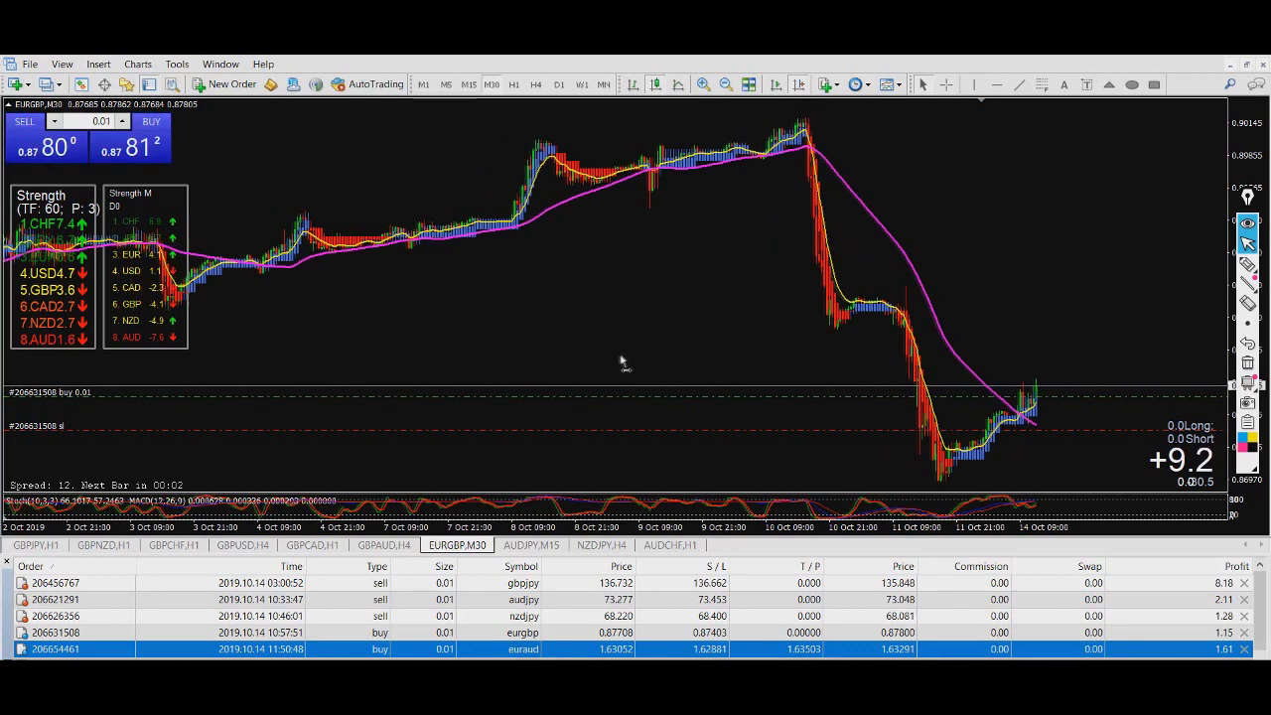
pyautogui.scroll(1, 601, 360)
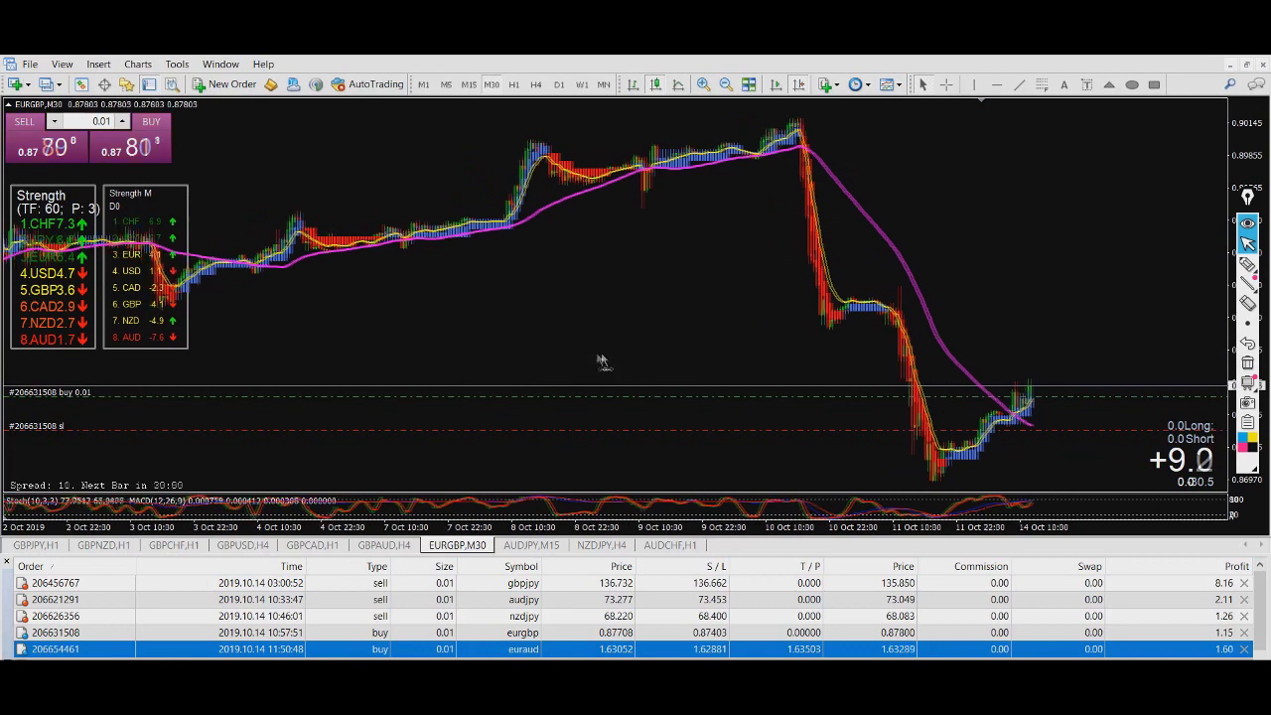
pyautogui.click(35, 545)
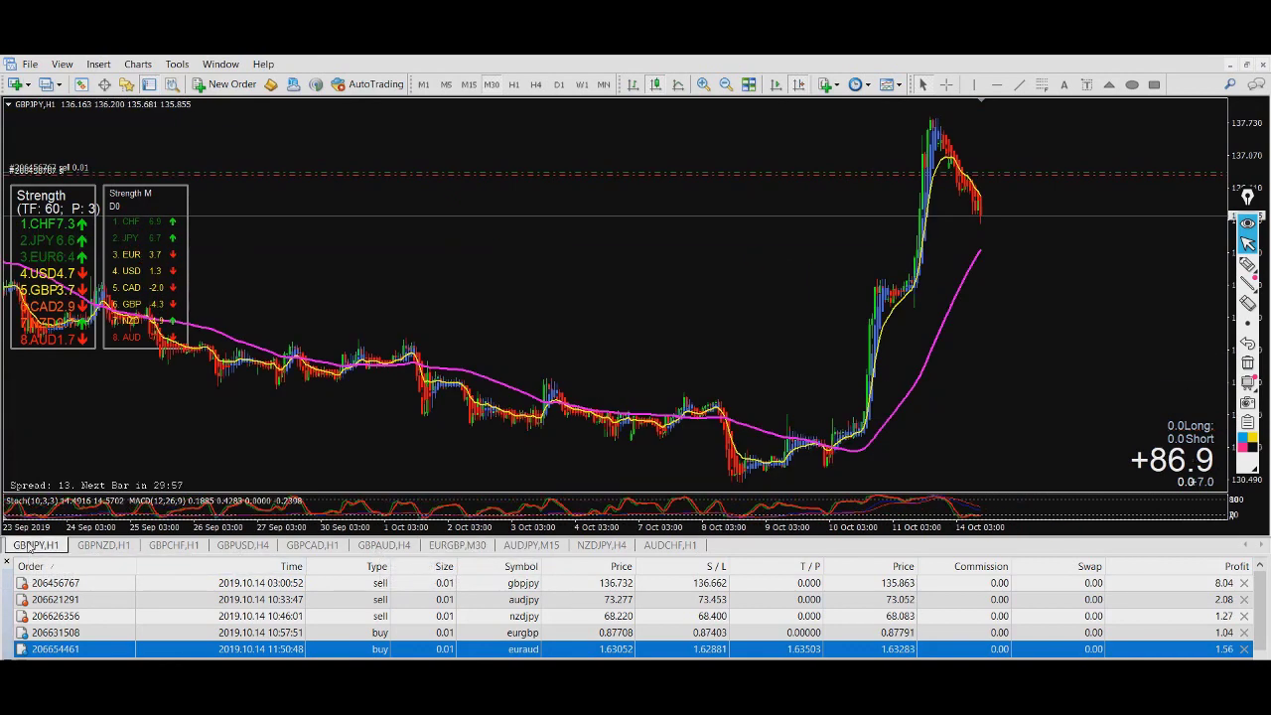
pyautogui.moveTo(746, 280); pyautogui.dragTo(519, 312)
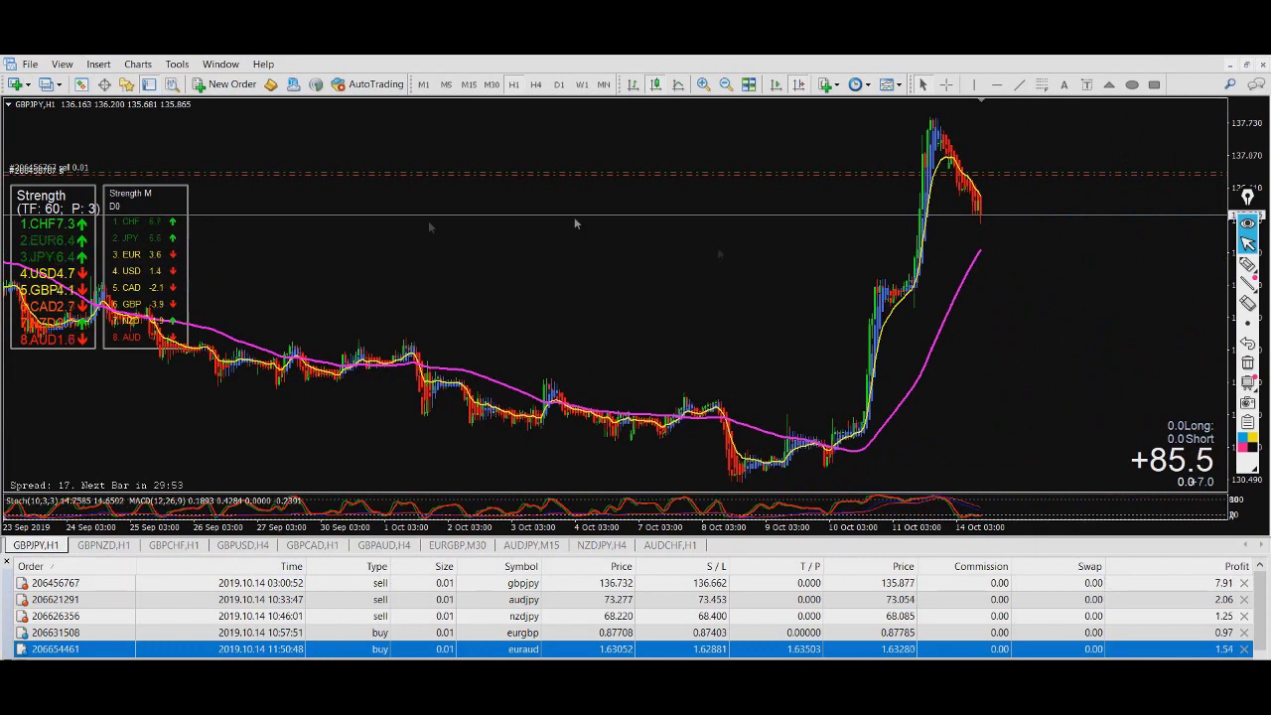